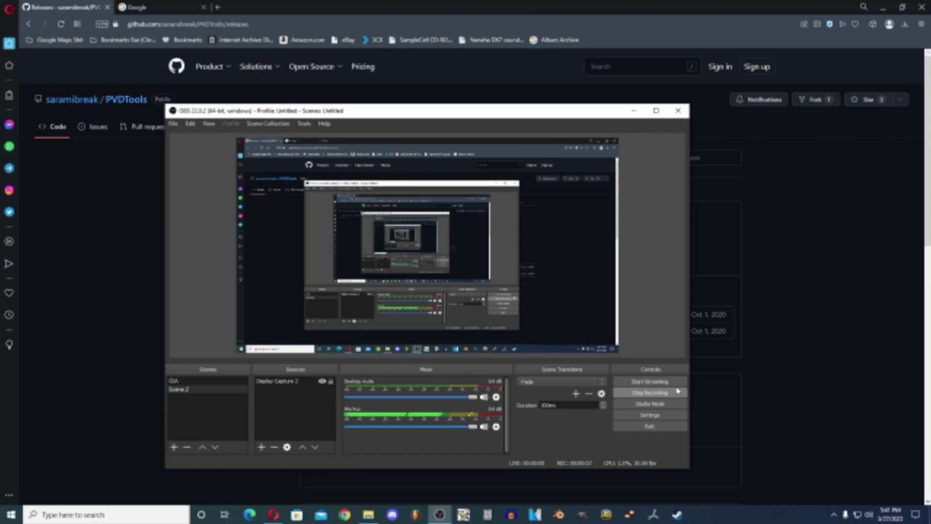
Step: Download the v1.4 PVDTools.zip from the GitHub releases page, saving it as PVDTools tutorial.zip
{"action": "left_click", "coordinate": [708, 379]}
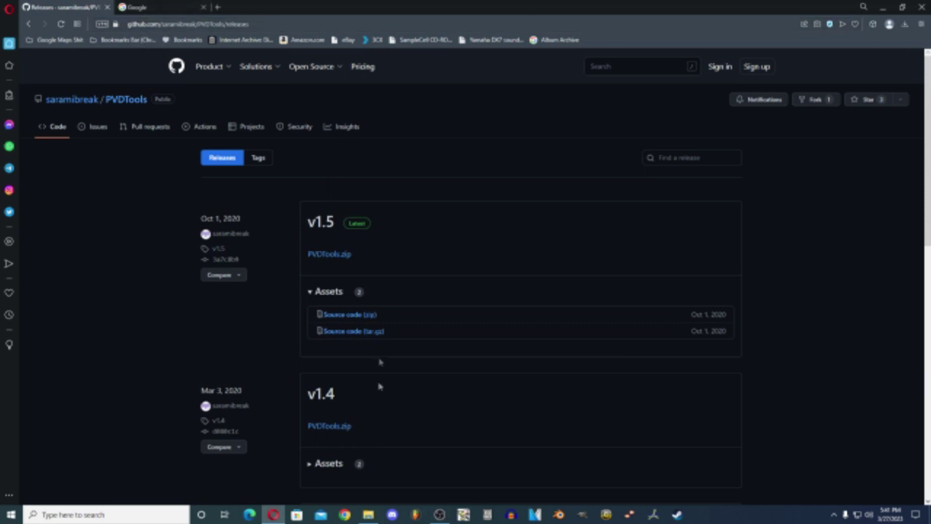
{"action": "right_click", "coordinate": [345, 429]}
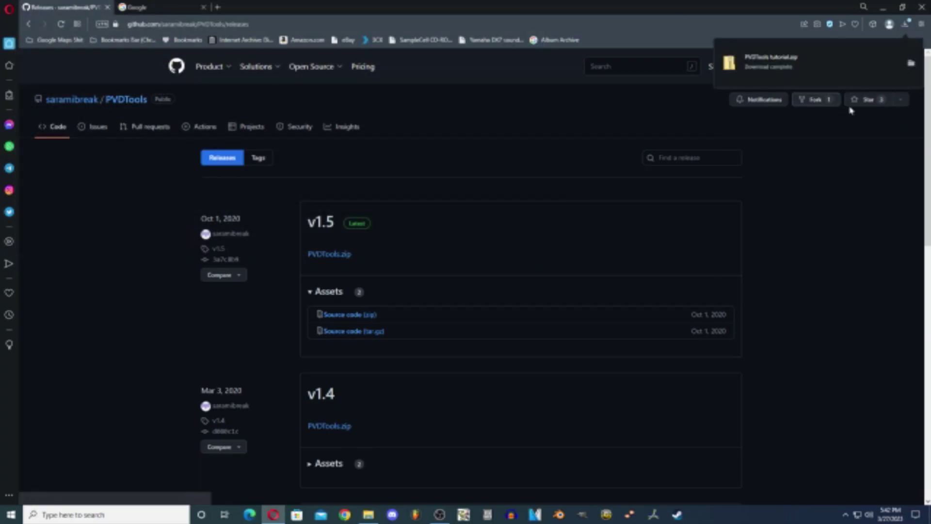
Step: Extract PVDTools tutorial.zip with 7-Zip into its own PVDTools tutorial folder
{"action": "left_click", "coordinate": [912, 62]}
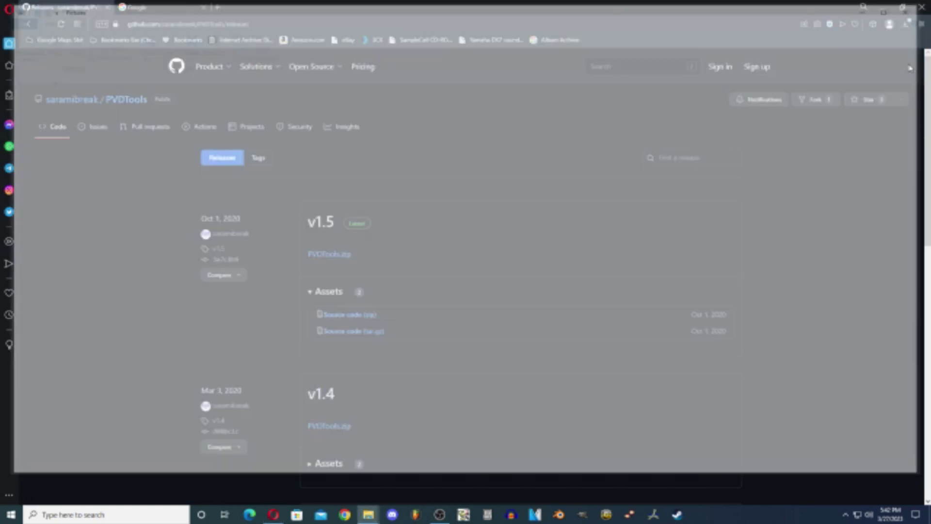
{"action": "scroll", "coordinate": [901, 267], "scroll_direction": "down", "scroll_amount": 3}
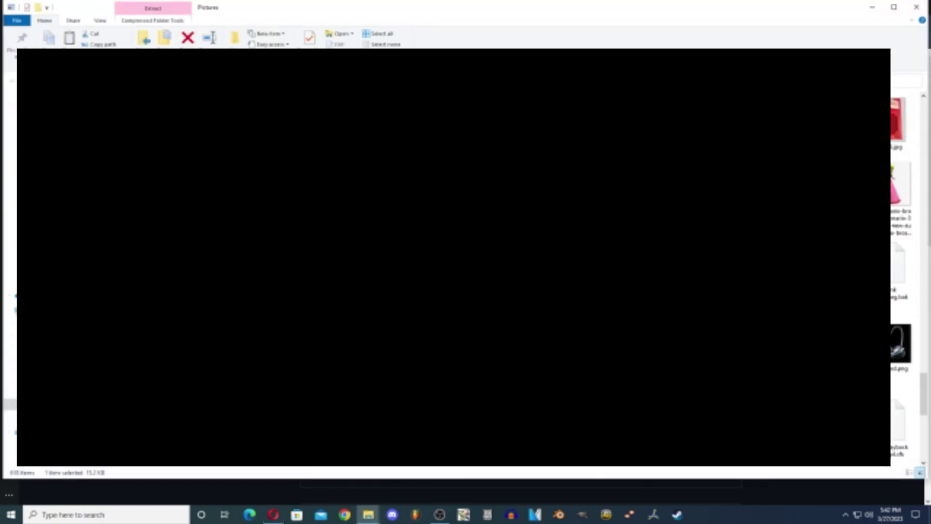
{"action": "right_click", "coordinate": [801, 204]}
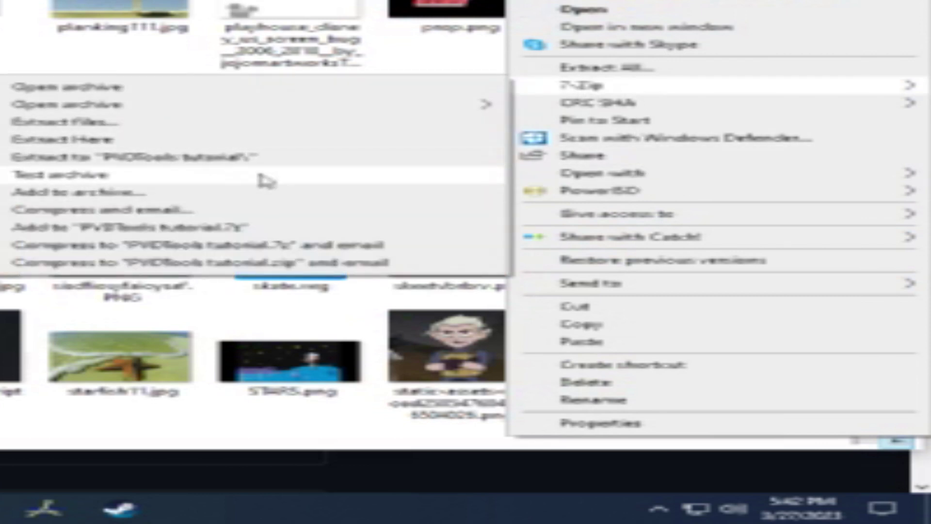
{"action": "left_click", "coordinate": [249, 157]}
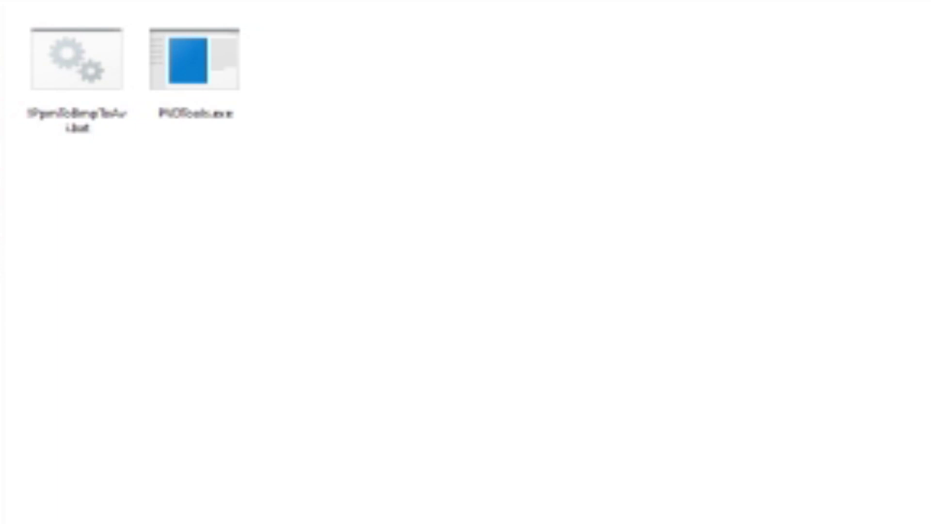
Step: Launch AnyBurn and choose copying the E: Audio CD drive to an image file
{"action": "key", "text": "super"}
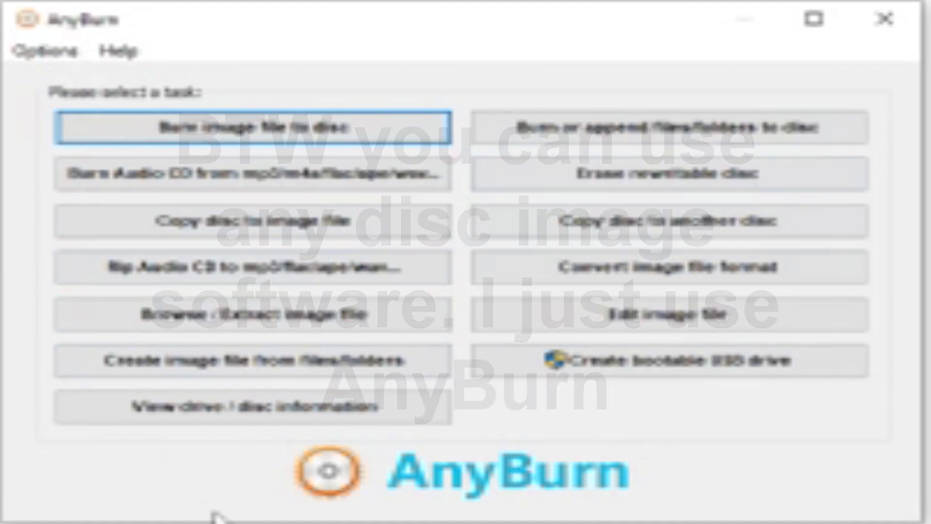
{"action": "left_click", "coordinate": [407, 229]}
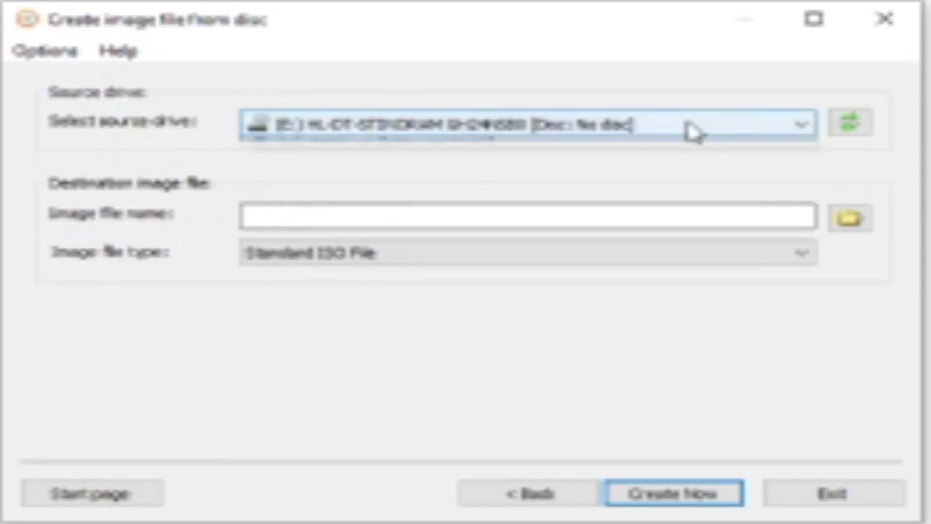
{"action": "left_click", "coordinate": [688, 127]}
{"action": "left_click", "coordinate": [657, 176]}
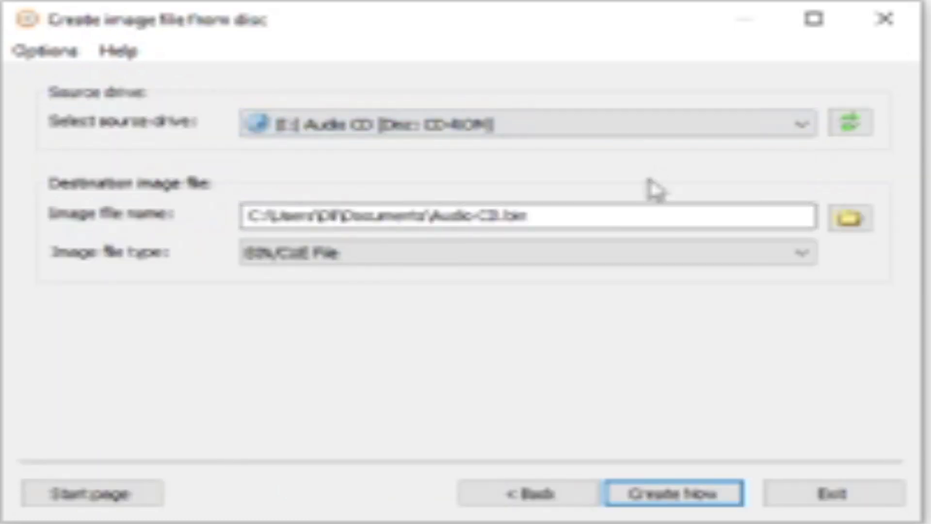
Step: Replace Audio-CD in the image file name with the new SpingeBill name
{"action": "left_click", "coordinate": [510, 215]}
{"action": "left_click_drag", "start_coordinate": [502, 216], "coordinate": [429, 216]}
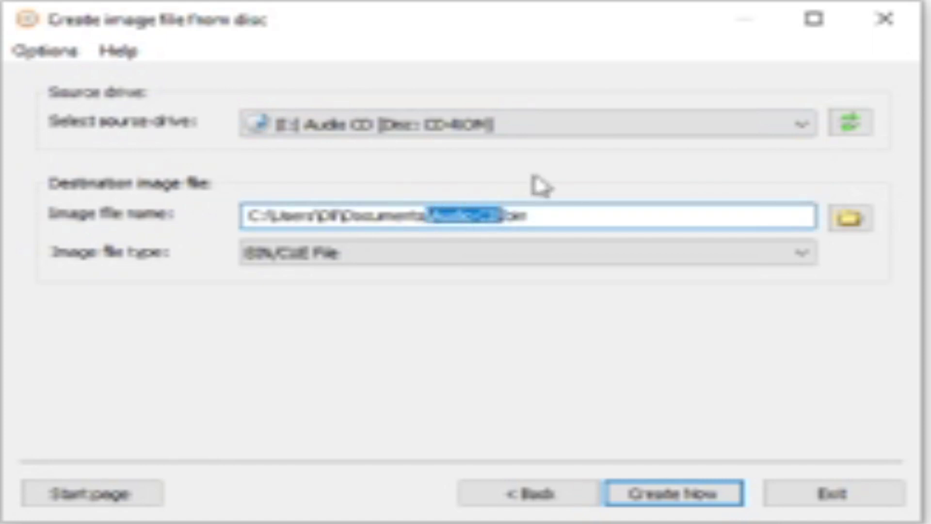
{"action": "key", "text": "Right"}
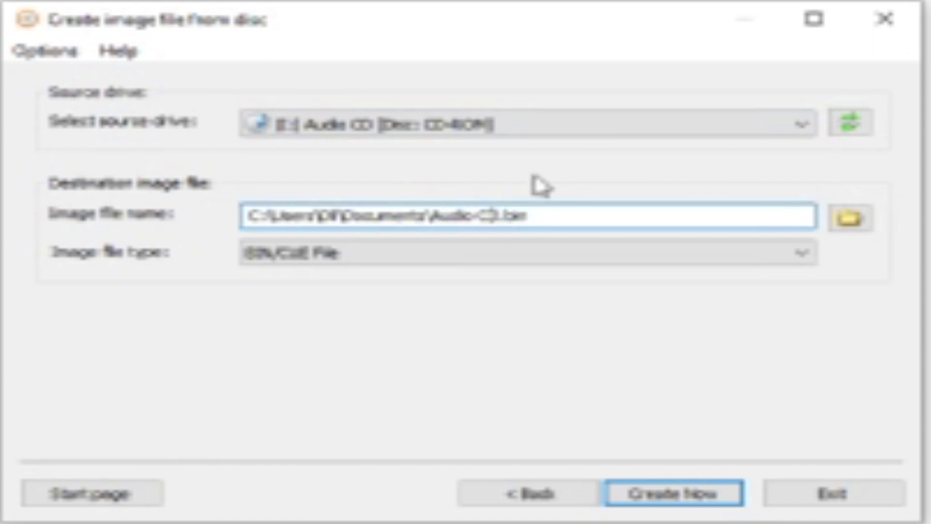
{"action": "key", "text": "BackSpace"}
{"action": "key", "text": "BackSpace"}
{"action": "key", "text": "BackSpace"}
{"action": "key", "text": "BackSpace"}
{"action": "key", "text": "BackSpace"}
{"action": "key", "text": "BackSpace"}
{"action": "key", "text": "BackSpace"}
{"action": "key", "text": "BackSpace"}
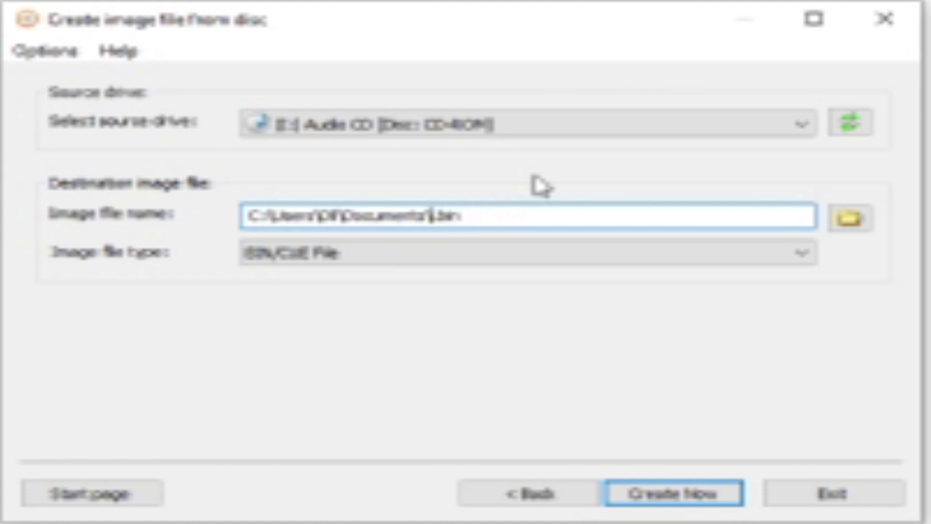
{"action": "type", "text": "SpongeB"}
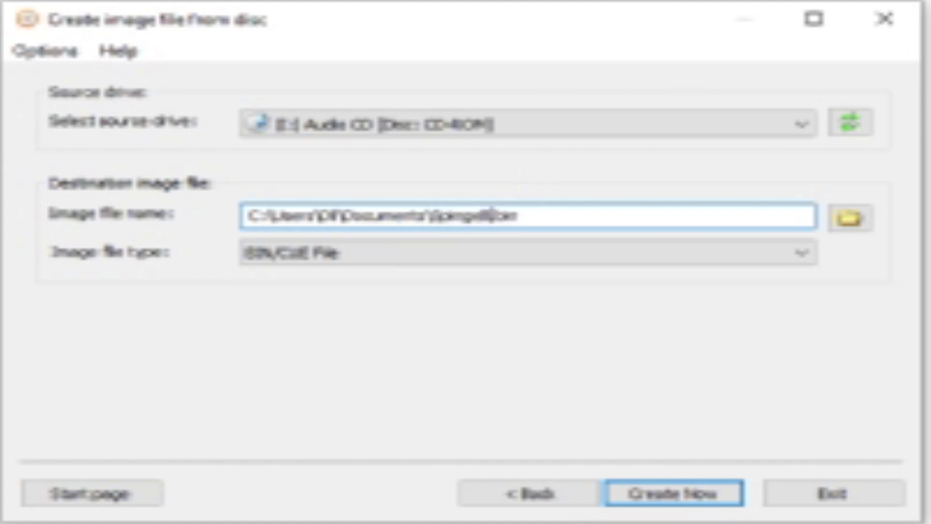
{"action": "type", "text": "o"}
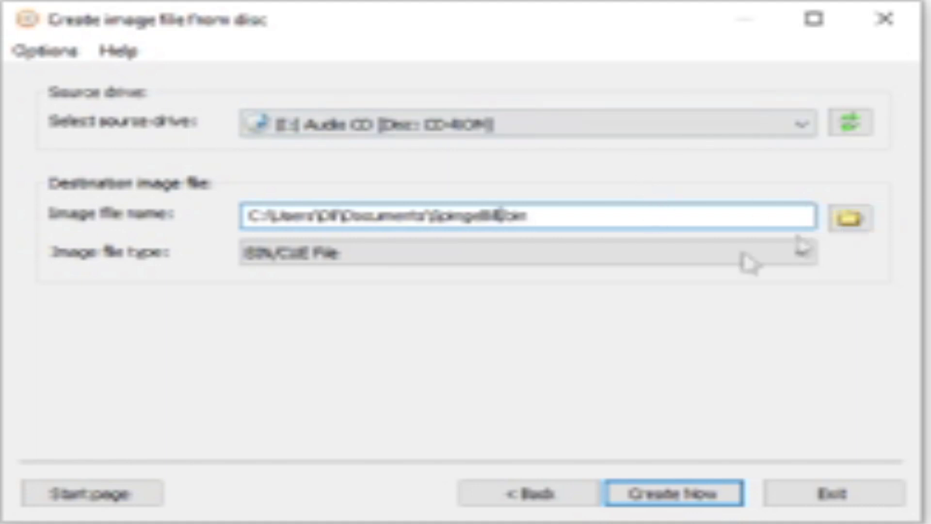
{"action": "left_click", "coordinate": [676, 252]}
Step: Keep BIN/CUE type, save the image into the Release folder, and start creating it
{"action": "left_click", "coordinate": [733, 252]}
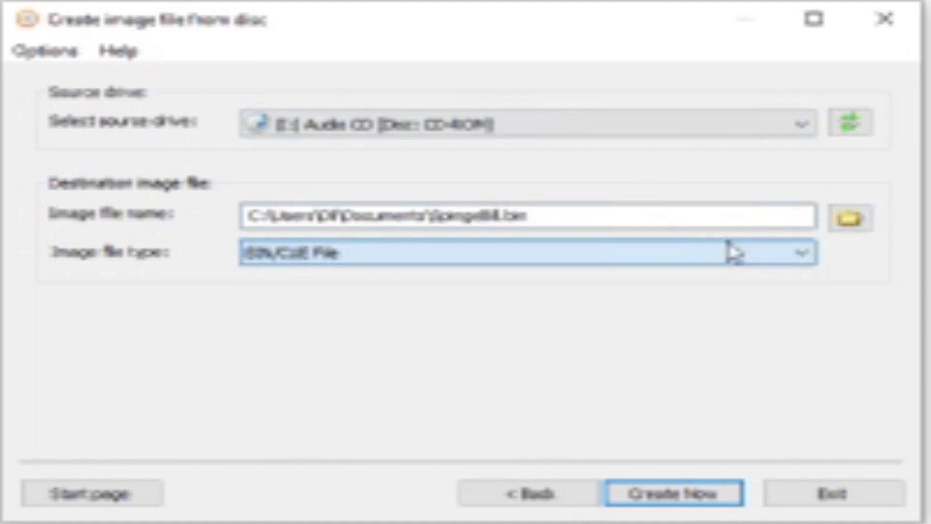
{"action": "left_click", "coordinate": [850, 220]}
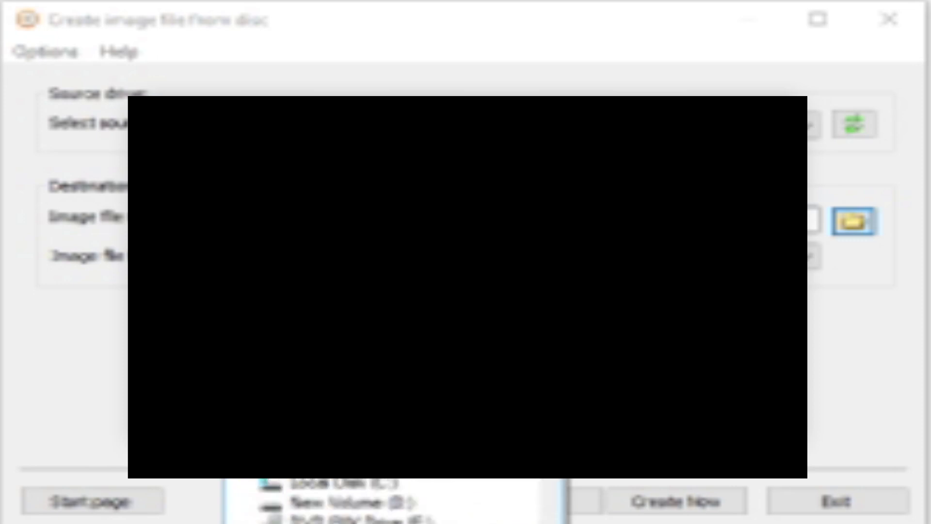
{"action": "key", "text": "Return"}
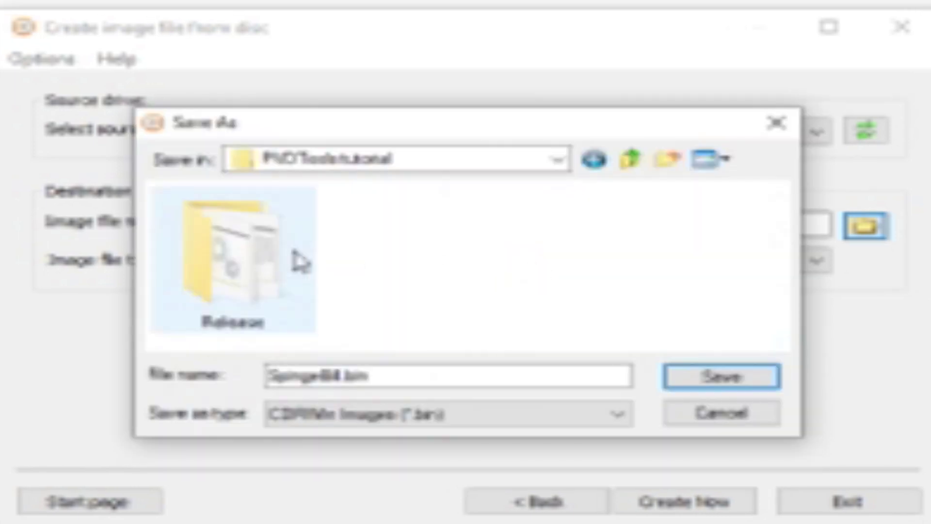
{"action": "double_click", "coordinate": [300, 258]}
{"action": "left_click", "coordinate": [771, 383]}
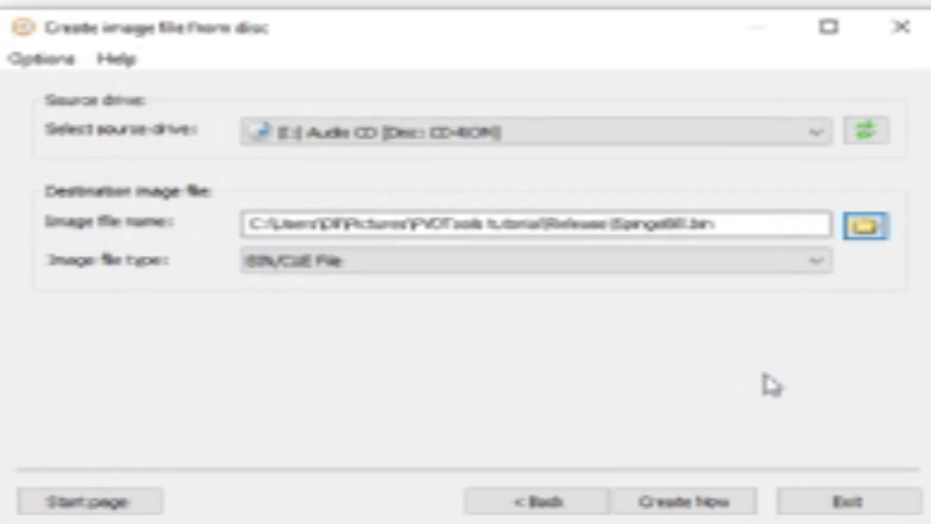
{"action": "left_click", "coordinate": [726, 508]}
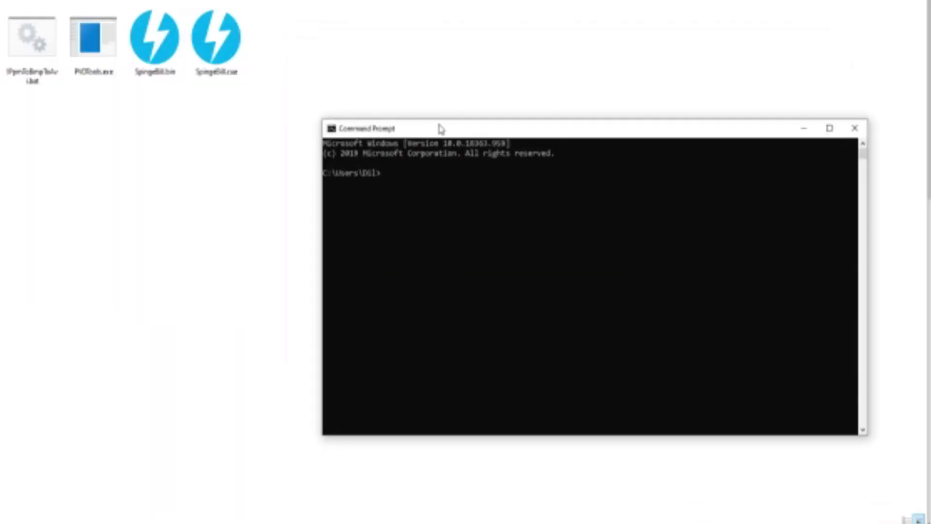
Step: Change into the pasted Release folder path with cd and list its files with dir
{"action": "type", "text": "cd"}
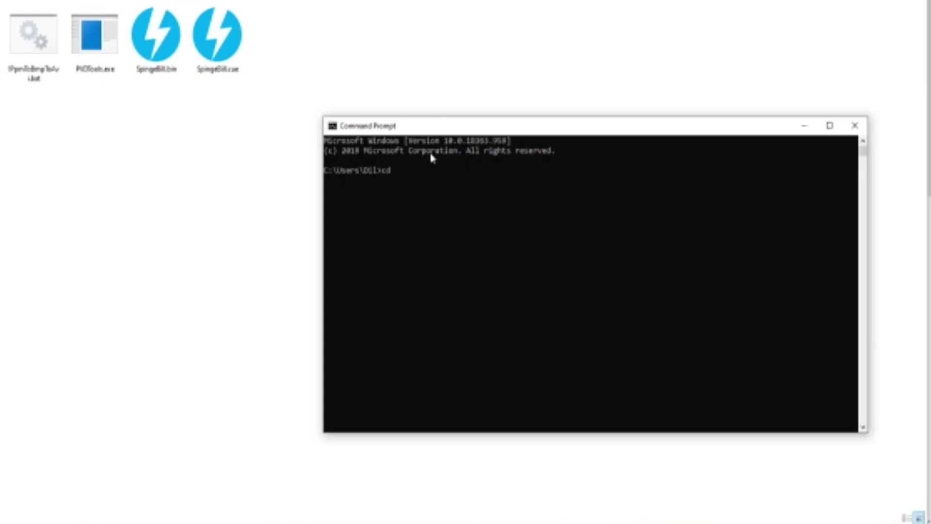
{"action": "key", "text": "ctrl+v"}
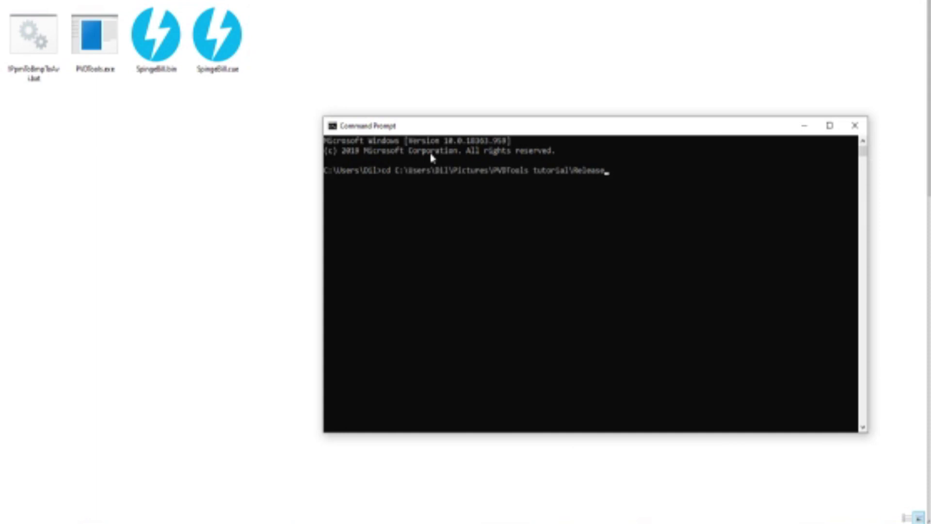
{"action": "key", "text": "Return"}
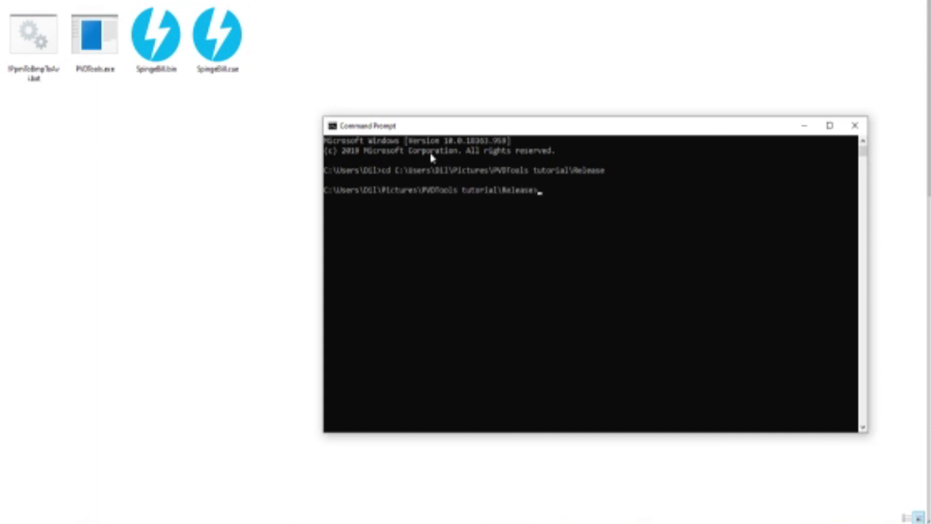
{"action": "type", "text": "dir"}
{"action": "key", "text": "Return"}
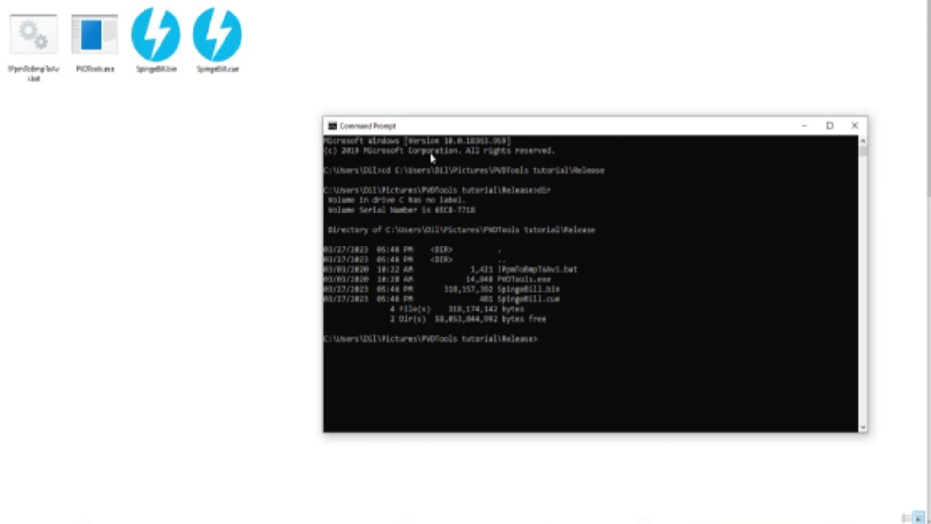
Step: Run PVDTools in bw mode on SpingeBill.bin
{"action": "type", "text": "PVDToo"}
{"action": "type", "text": "ls bw SpingeBill.bin"}
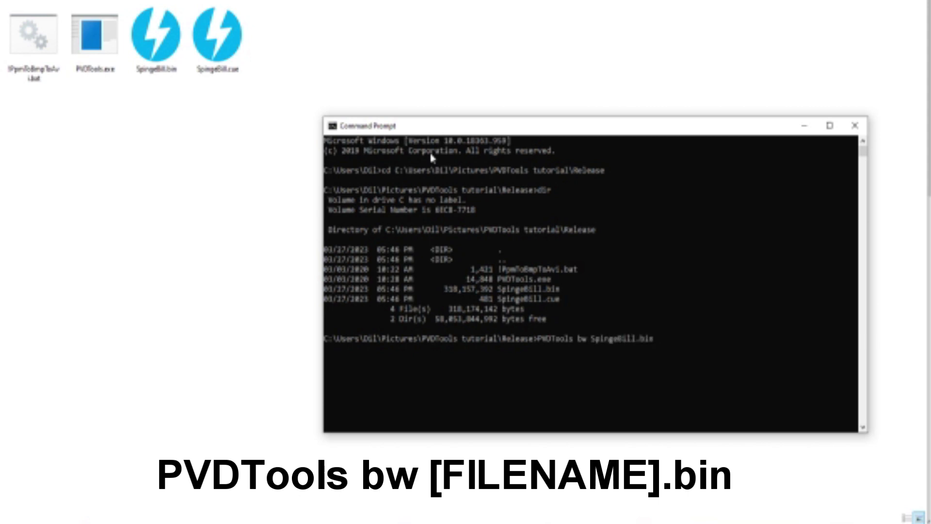
{"action": "key", "text": "Return"}
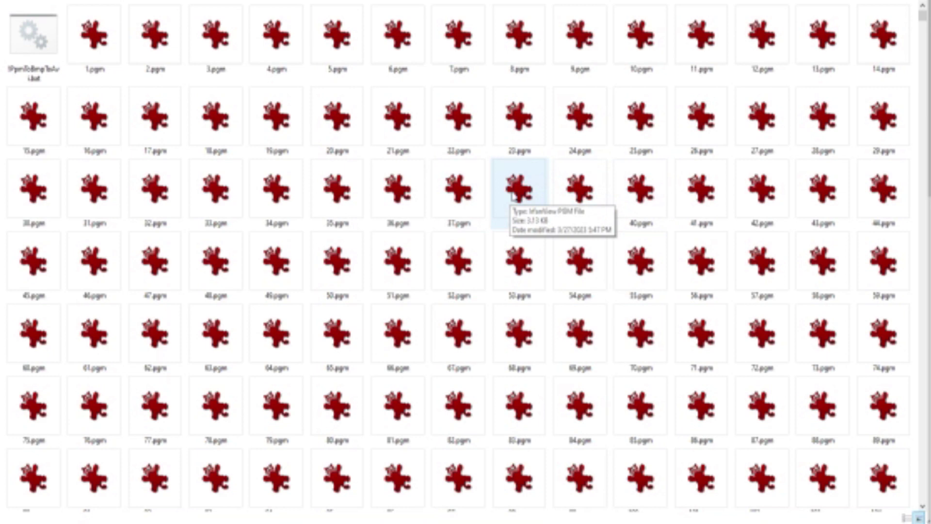
Step: Let PVDTools finish decoding frames until it returns to the Release folder prompt
{"action": "mouse_move", "coordinate": [674, 513]}
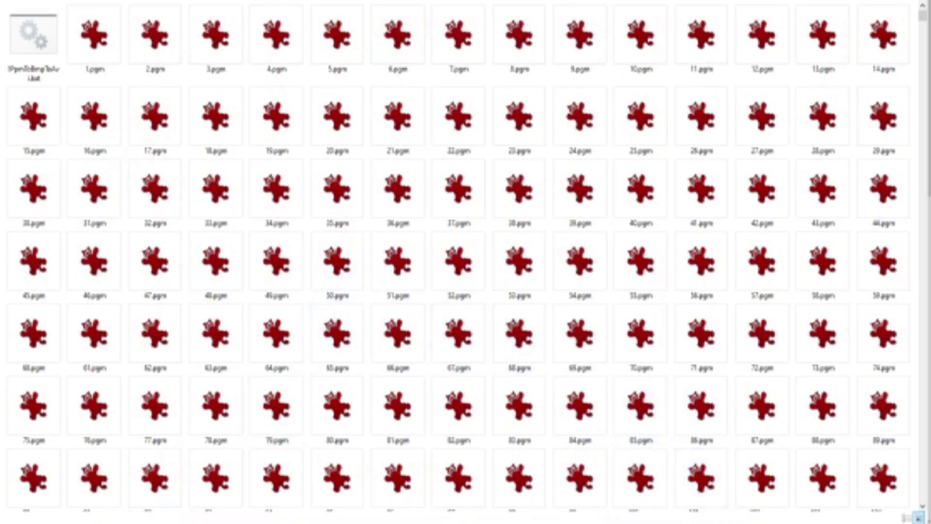
{"action": "key", "text": "alt+Tab"}
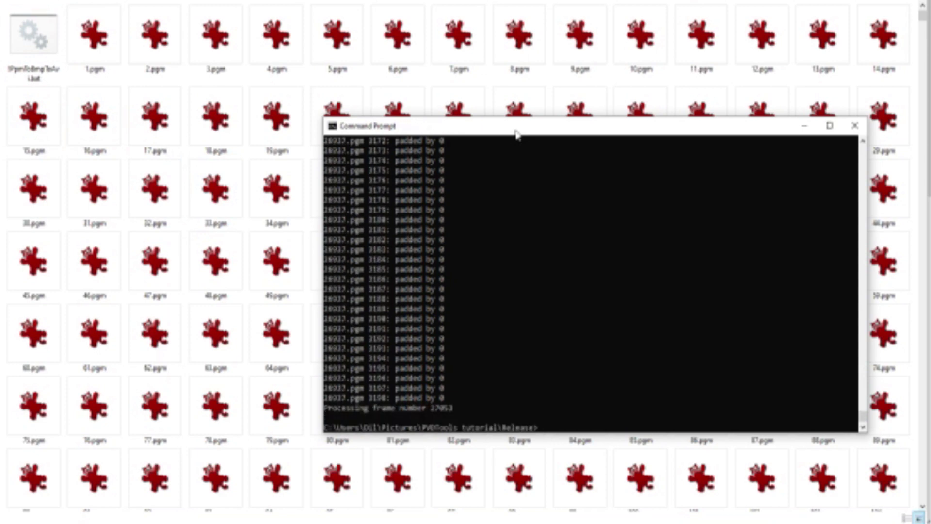
Step: Close Command Prompt, launch IrfanView and open File > Batch Conversion/Rename
{"action": "left_click", "coordinate": [859, 127]}
{"action": "key", "text": "super"}
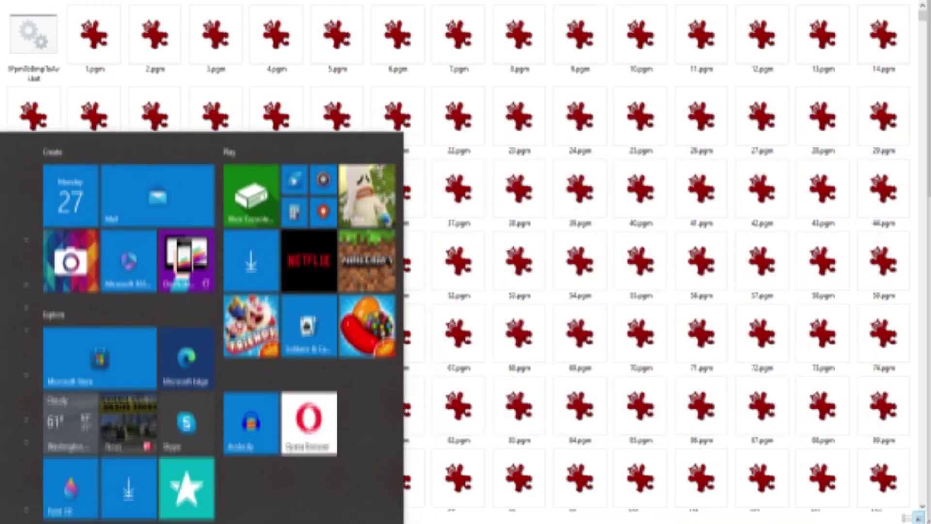
{"action": "key", "text": "super"}
{"action": "right_click", "coordinate": [20, 209]}
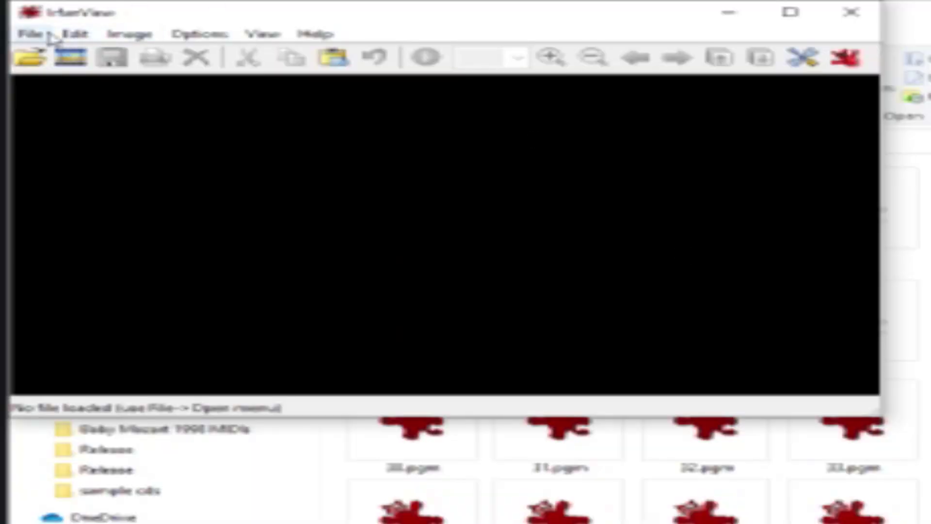
{"action": "left_click", "coordinate": [48, 37]}
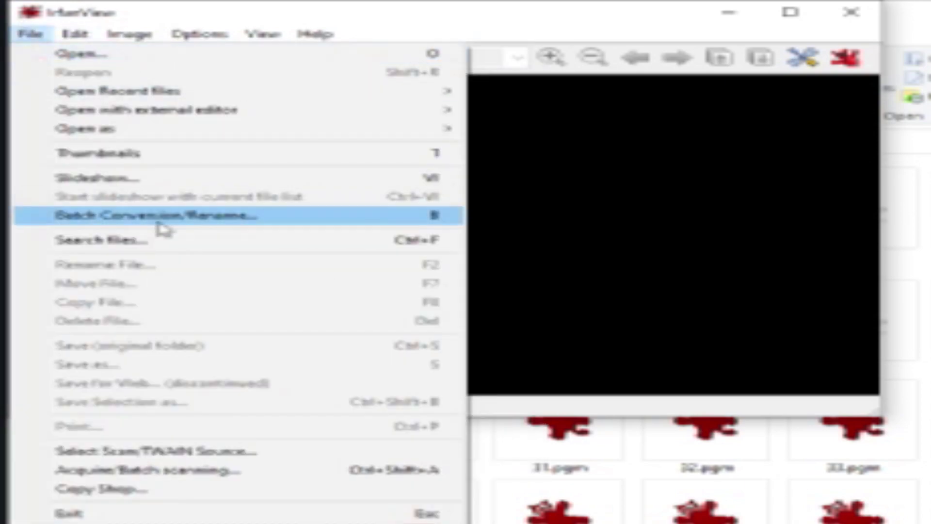
{"action": "left_click", "coordinate": [160, 217]}
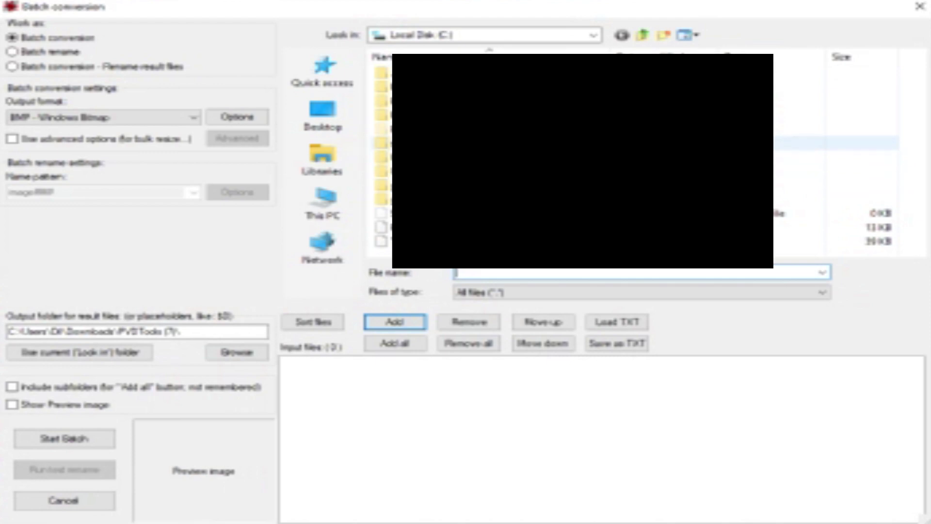
Step: Browse to Pictures > PVDTools tutorial > Release in the batch dialog's file browser
{"action": "left_click", "coordinate": [824, 157]}
{"action": "key", "text": "Return"}
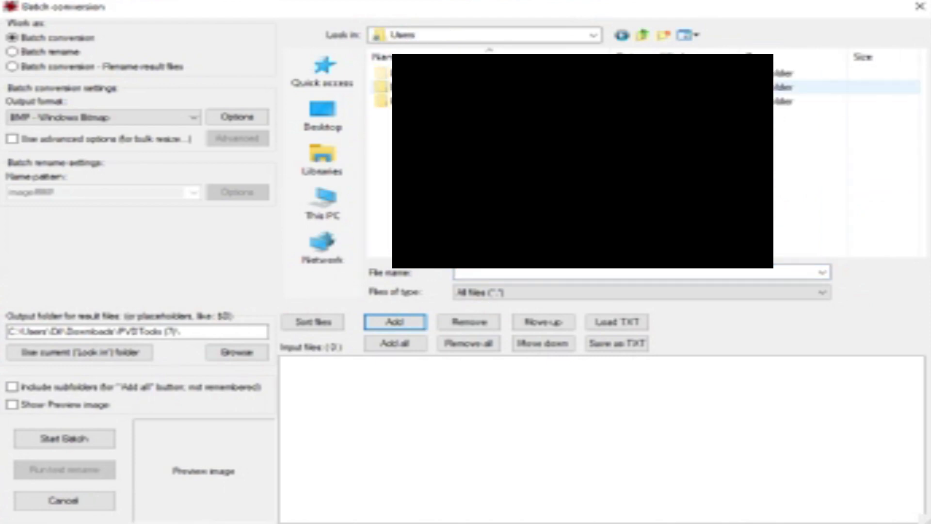
{"action": "double_click", "coordinate": [825, 86]}
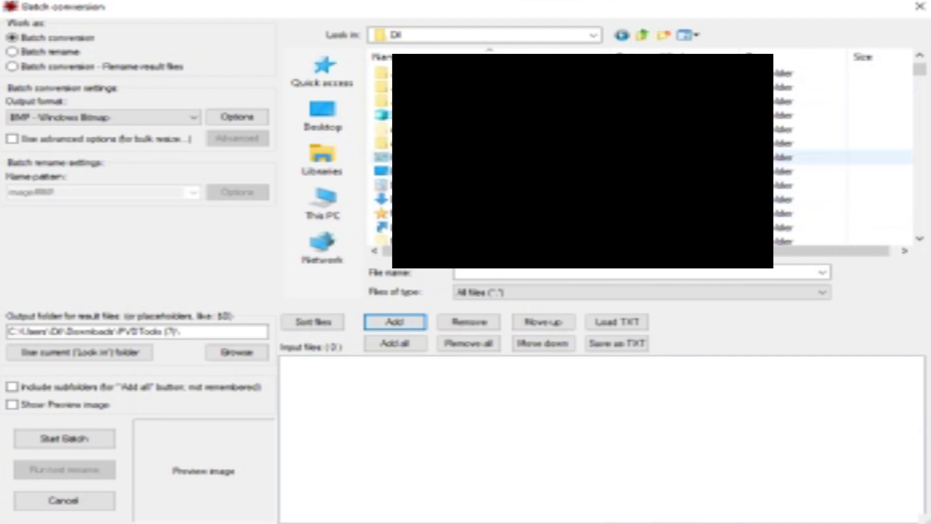
{"action": "scroll", "coordinate": [630, 145], "scroll_direction": "down", "scroll_amount": 2}
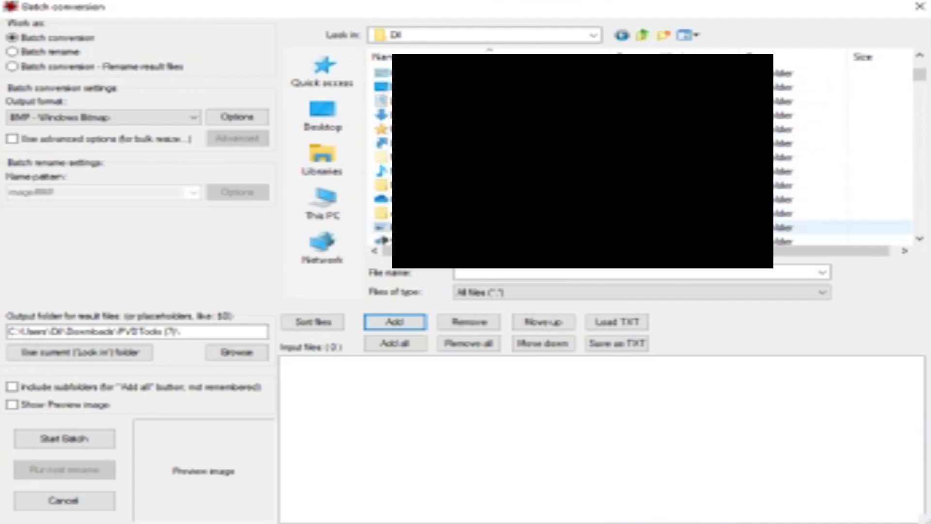
{"action": "double_click", "coordinate": [824, 228]}
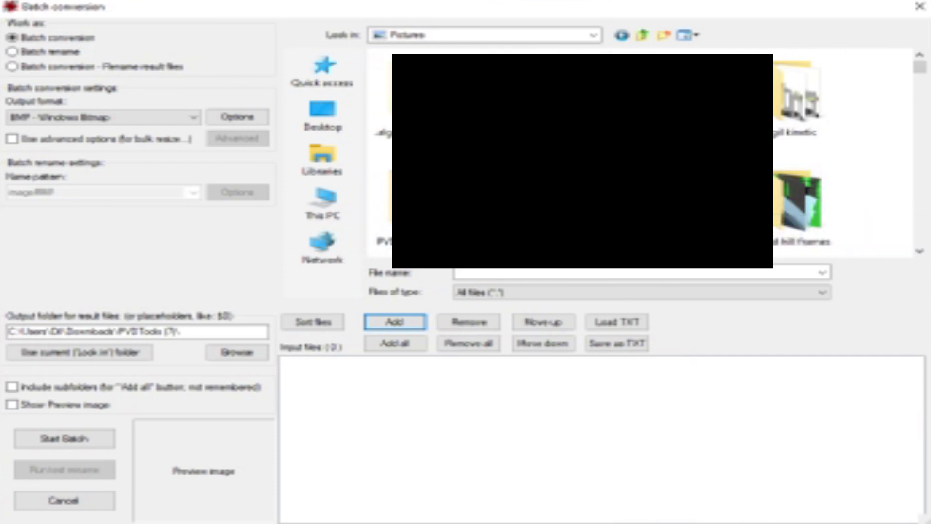
{"action": "scroll", "coordinate": [395, 106], "scroll_direction": "down", "scroll_amount": 1}
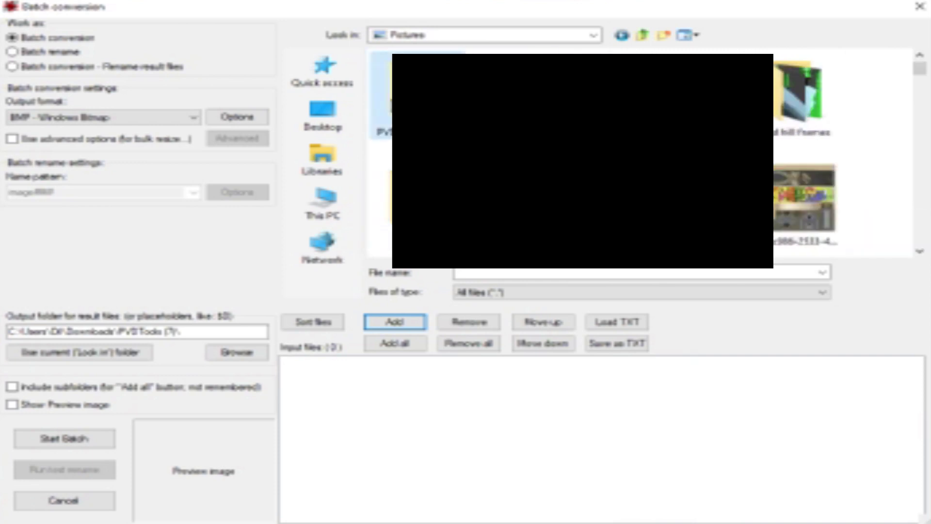
{"action": "double_click", "coordinate": [395, 105]}
{"action": "double_click", "coordinate": [398, 104]}
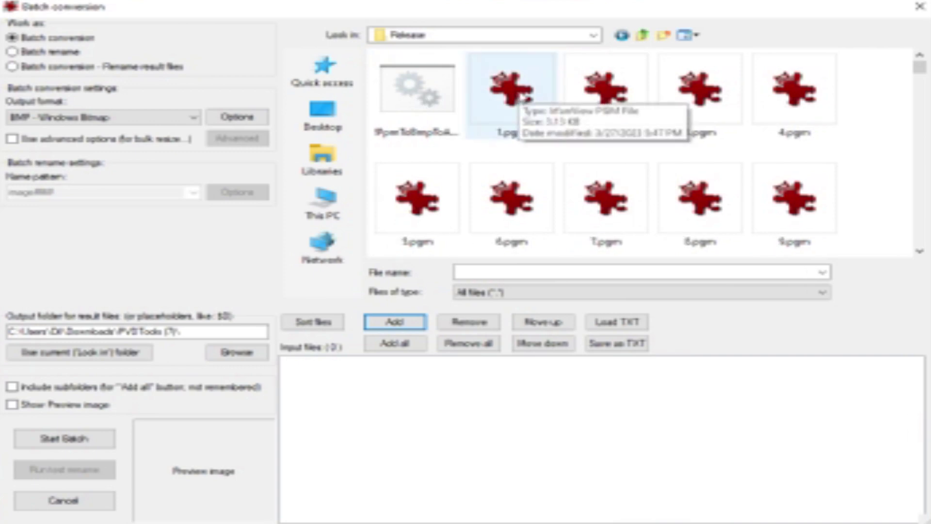
Step: Select all .pgm frames from 1.pgm onward, add them to the input list, and set the BMP output folder
{"action": "left_click", "coordinate": [526, 97]}
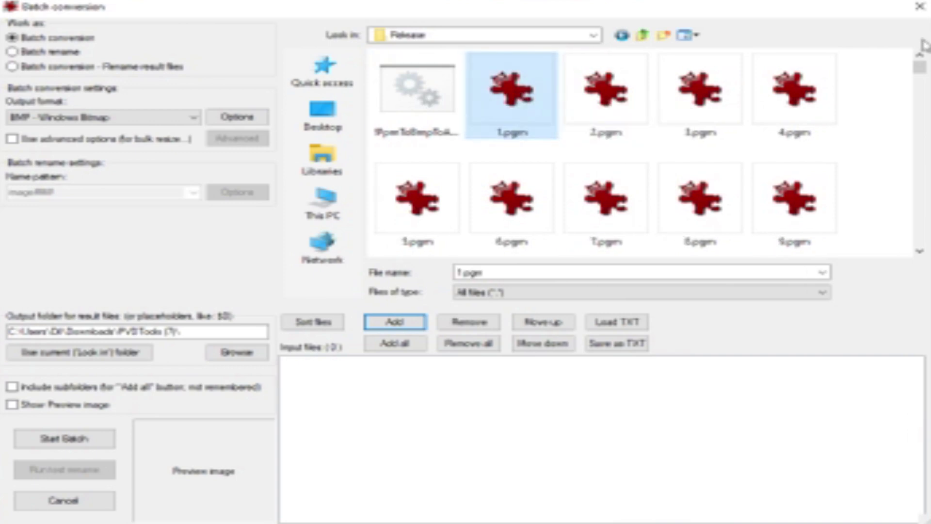
{"action": "left_click_drag", "start_coordinate": [920, 68], "coordinate": [924, 245]}
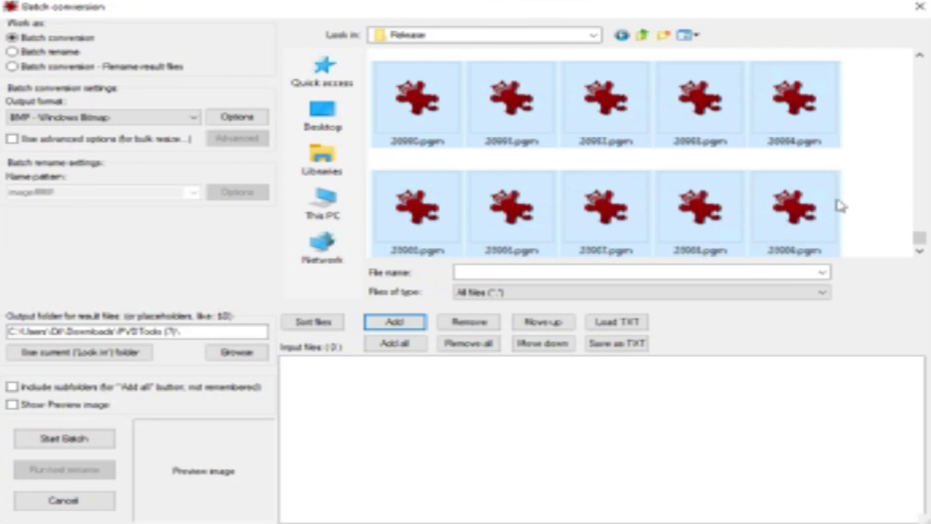
{"action": "left_click", "coordinate": [400, 325]}
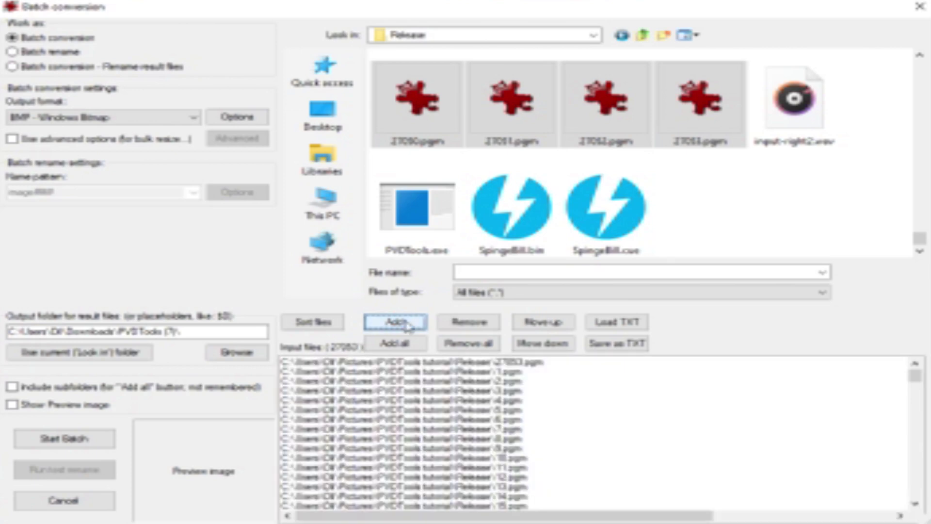
{"action": "mouse_move", "coordinate": [915, 383]}
{"action": "left_mouse_down"}
{"action": "mouse_move", "coordinate": [918, 461]}
{"action": "mouse_move", "coordinate": [916, 377]}
{"action": "left_mouse_up"}
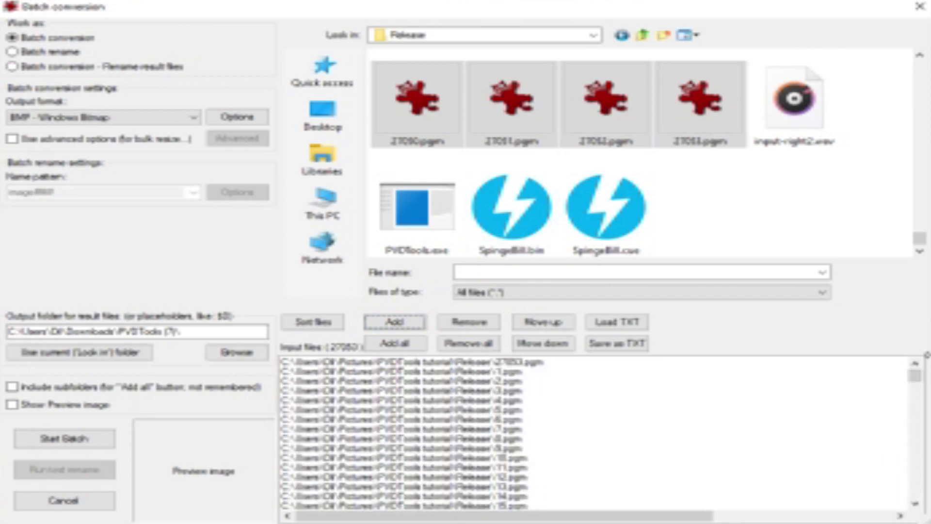
{"action": "left_click", "coordinate": [848, 208]}
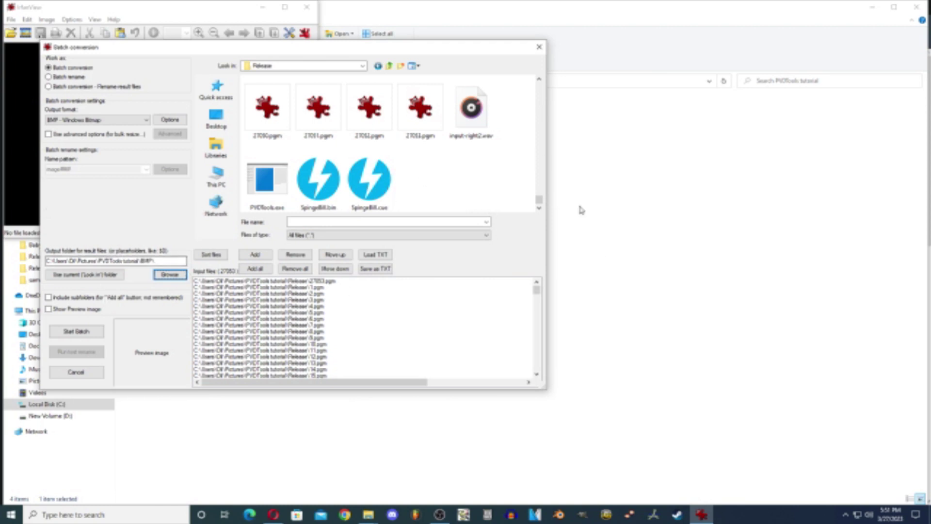
Step: Run the batch conversion to BMP, exit the batch tool, and close IrfanView
{"action": "left_click", "coordinate": [95, 335]}
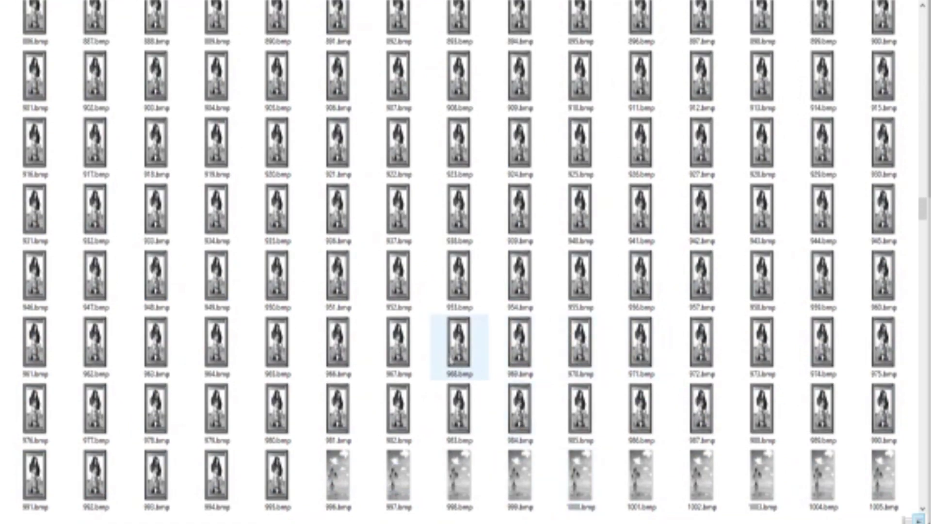
{"action": "scroll", "coordinate": [447, 351], "scroll_direction": "up", "scroll_amount": 12}
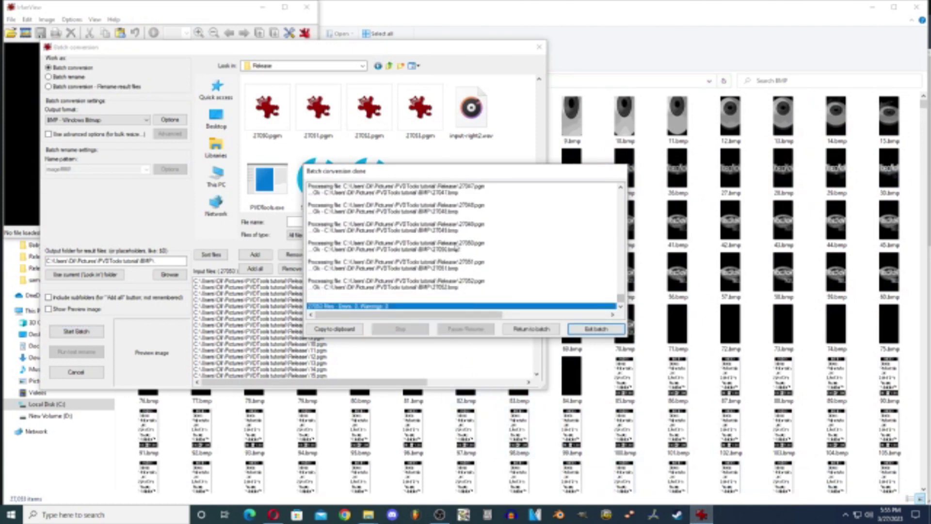
{"action": "left_click", "coordinate": [596, 330]}
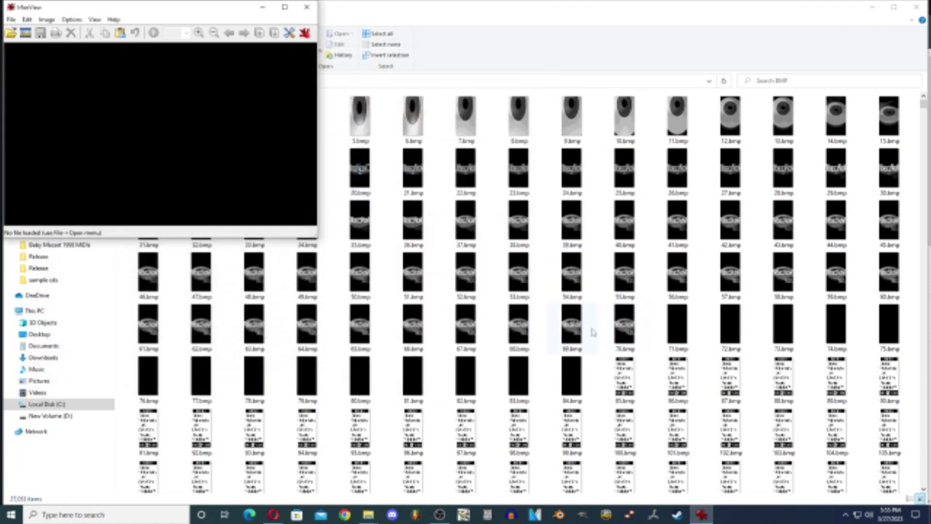
{"action": "left_click", "coordinate": [306, 7]}
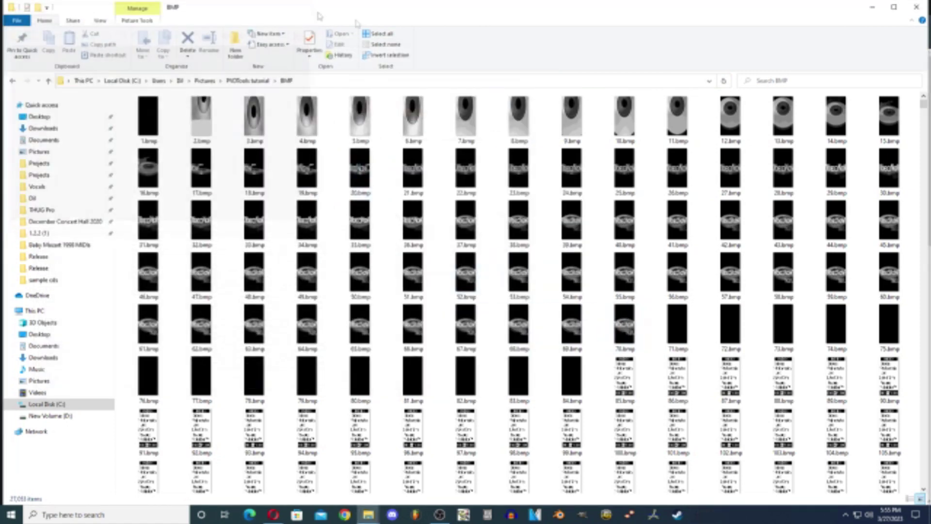
{"action": "mouse_move", "coordinate": [923, 106]}
{"action": "left_mouse_down"}
{"action": "mouse_move", "coordinate": [923, 480]}
{"action": "mouse_move", "coordinate": [923, 102]}
{"action": "left_mouse_up"}
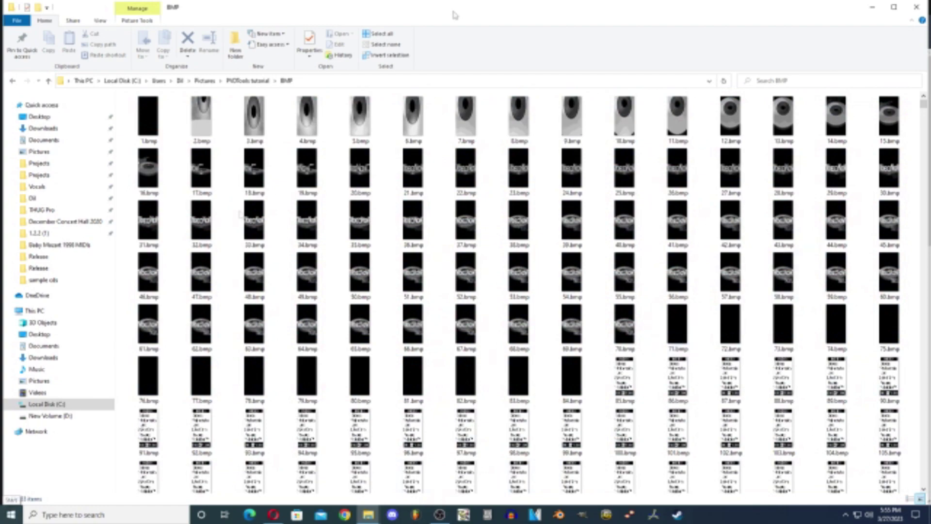
{"action": "double_click", "coordinate": [769, 8]}
Step: Close the browser and open 1.bmp from Pictures > PVDTools tutorial > BMP as a VirtualDub image sequence
{"action": "left_click", "coordinate": [918, 6]}
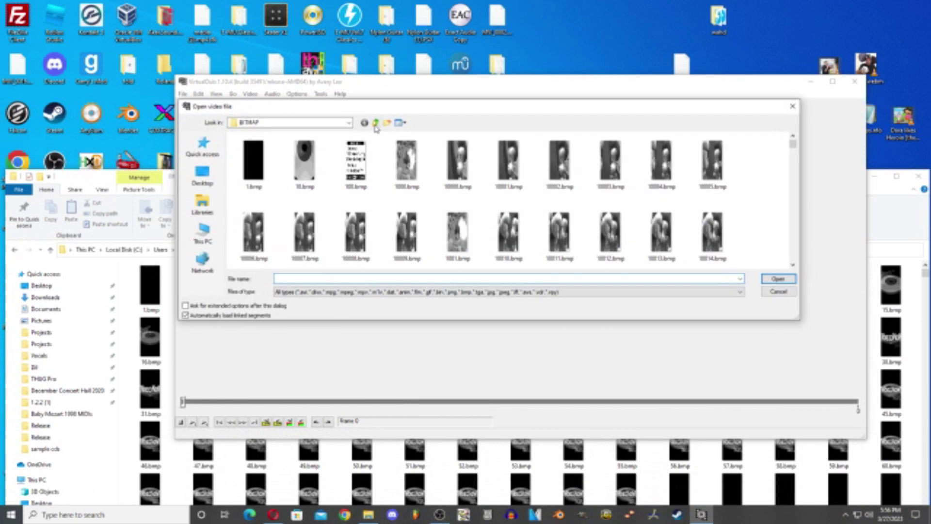
{"action": "left_click", "coordinate": [209, 235]}
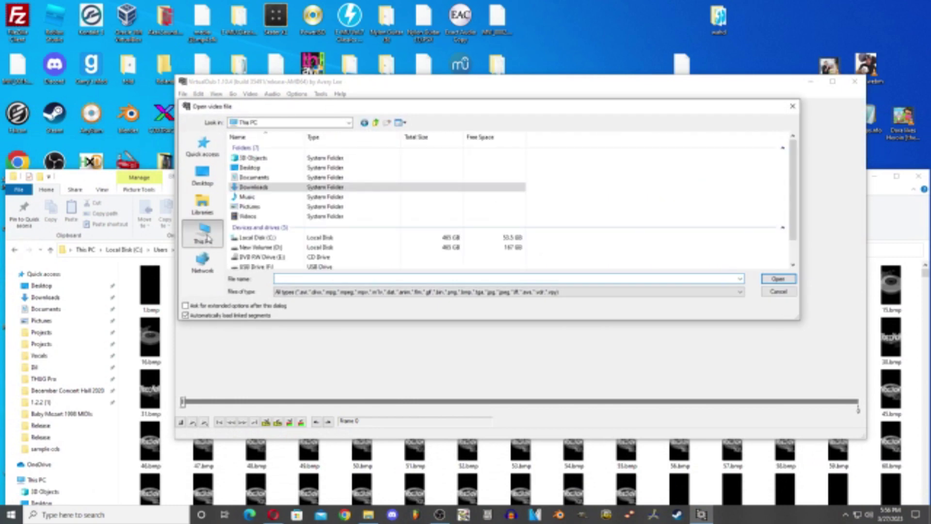
{"action": "left_click", "coordinate": [273, 211]}
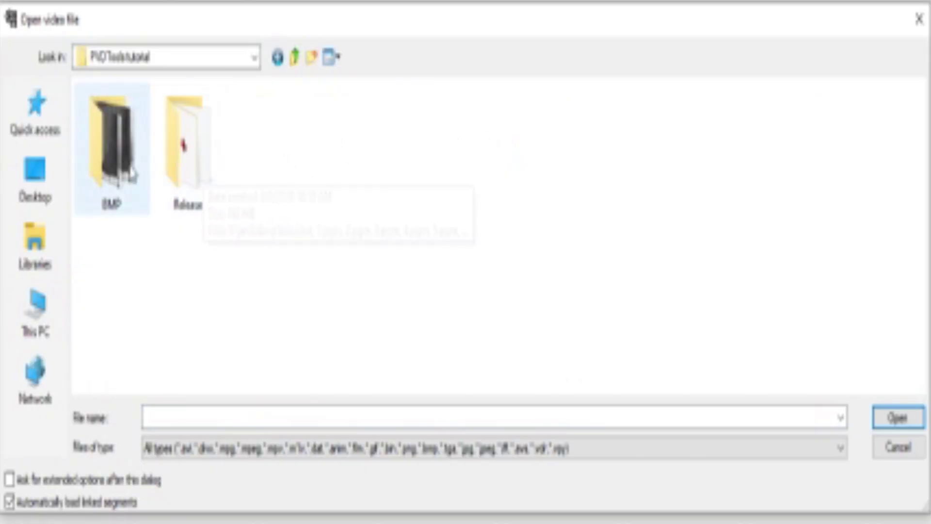
{"action": "double_click", "coordinate": [131, 170]}
{"action": "left_click", "coordinate": [126, 162]}
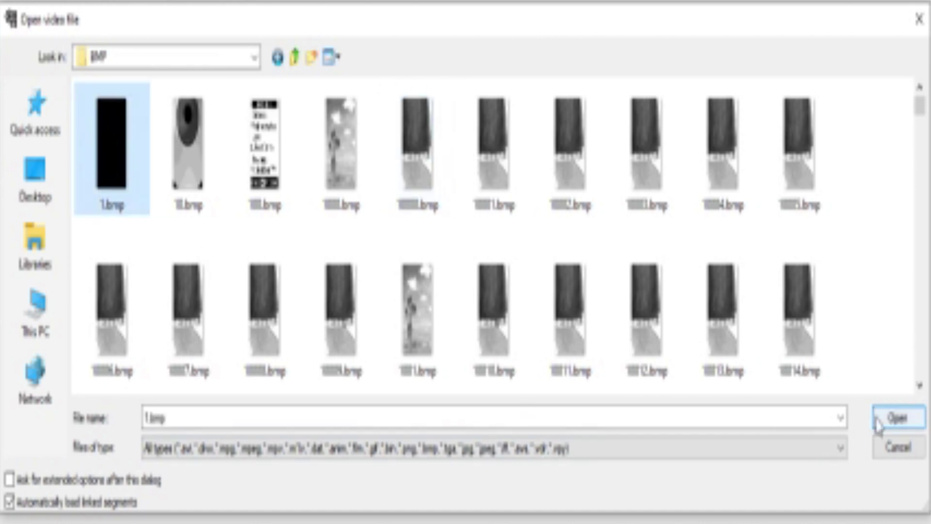
{"action": "left_click", "coordinate": [881, 418]}
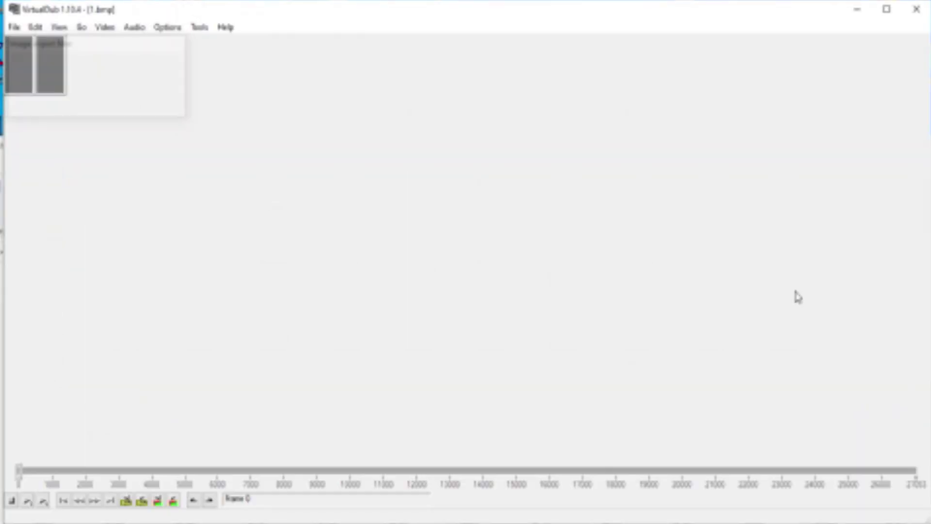
Step: Scrub the frame timeline, then open Audio from other file with All types (*.*) listed
{"action": "left_click", "coordinate": [169, 470]}
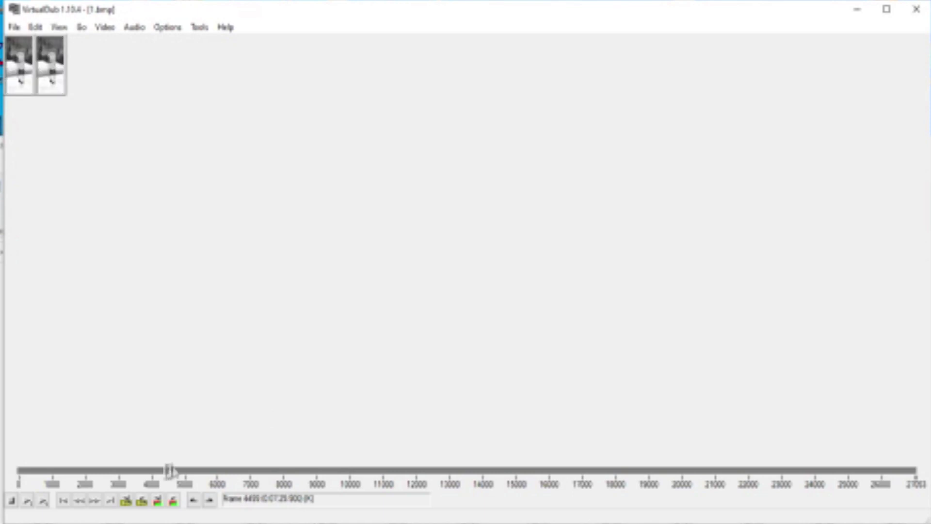
{"action": "left_click_drag", "start_coordinate": [171, 478], "coordinate": [19, 477]}
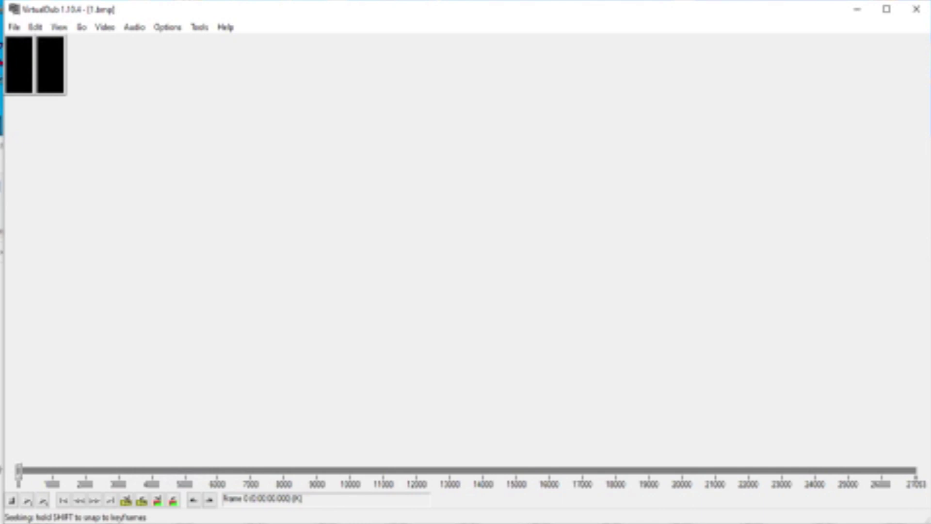
{"action": "left_click", "coordinate": [107, 29]}
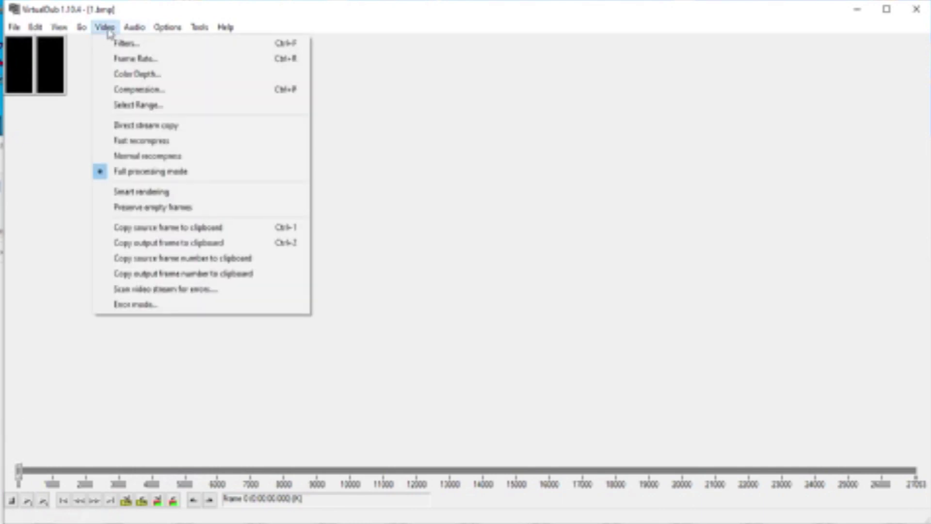
{"action": "mouse_move", "coordinate": [129, 31]}
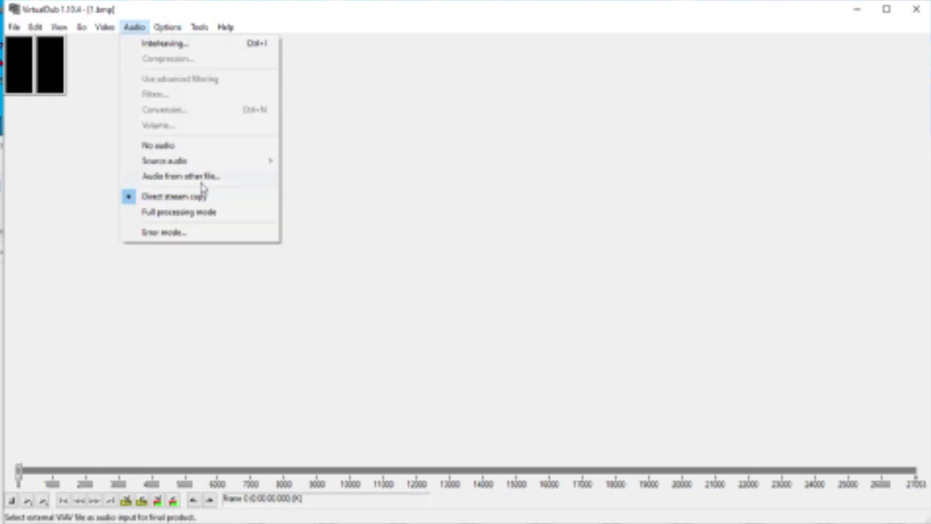
{"action": "left_click", "coordinate": [235, 178]}
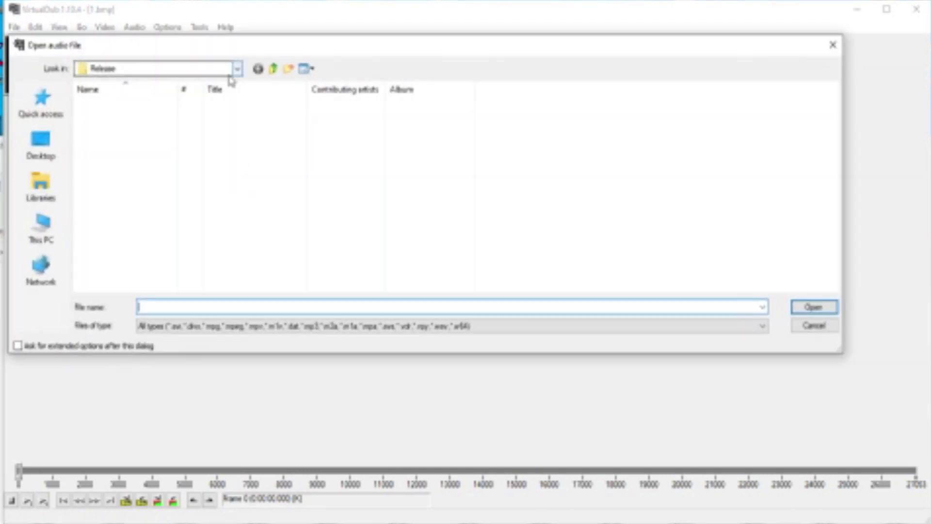
{"action": "left_click", "coordinate": [373, 331]}
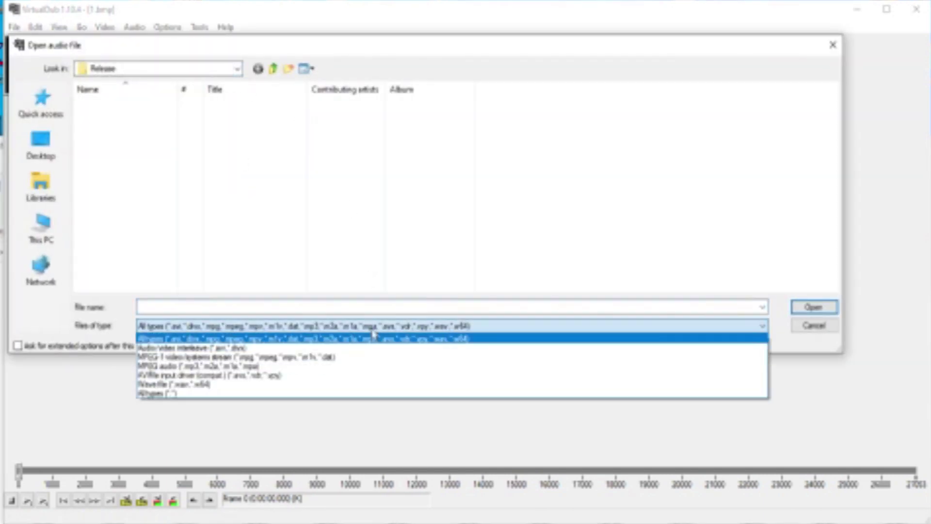
{"action": "left_click", "coordinate": [322, 394]}
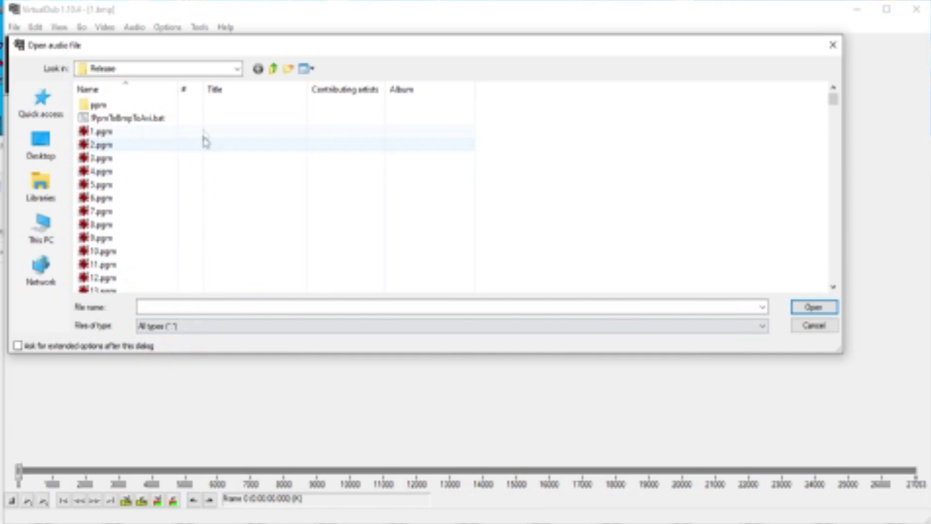
Step: Load input-right2.wav as the audio track and play a short preview
{"action": "scroll", "coordinate": [203, 197], "scroll_direction": "down", "scroll_amount": 12}
{"action": "left_click_drag", "start_coordinate": [834, 101], "coordinate": [835, 274]}
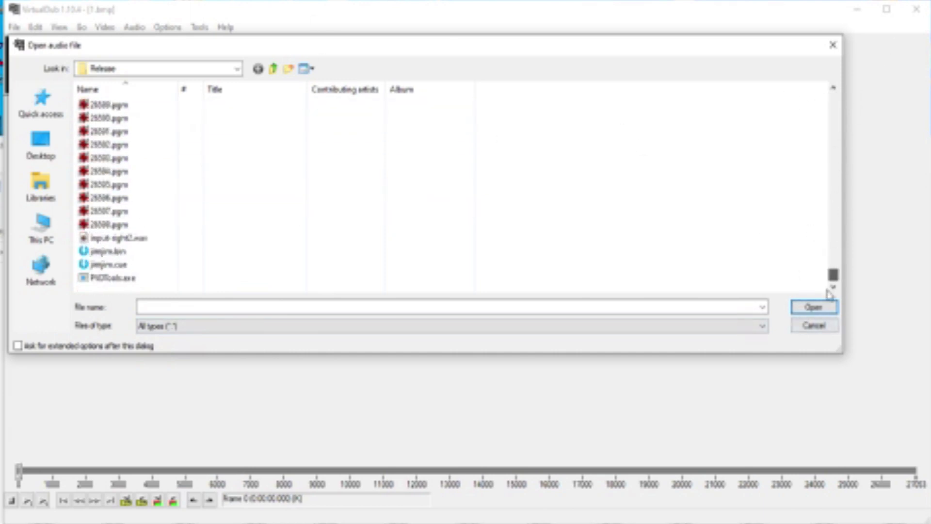
{"action": "left_click", "coordinate": [268, 238]}
{"action": "left_click", "coordinate": [814, 307]}
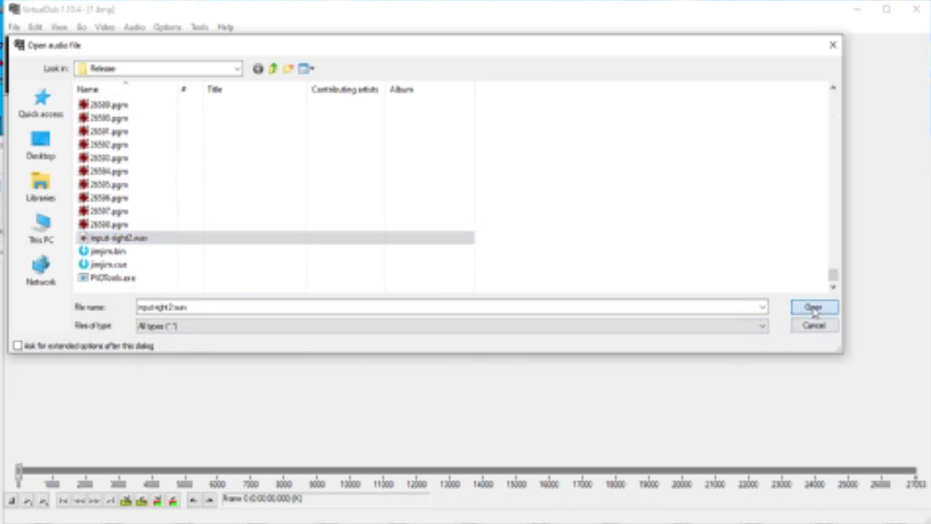
{"action": "left_click", "coordinate": [29, 502]}
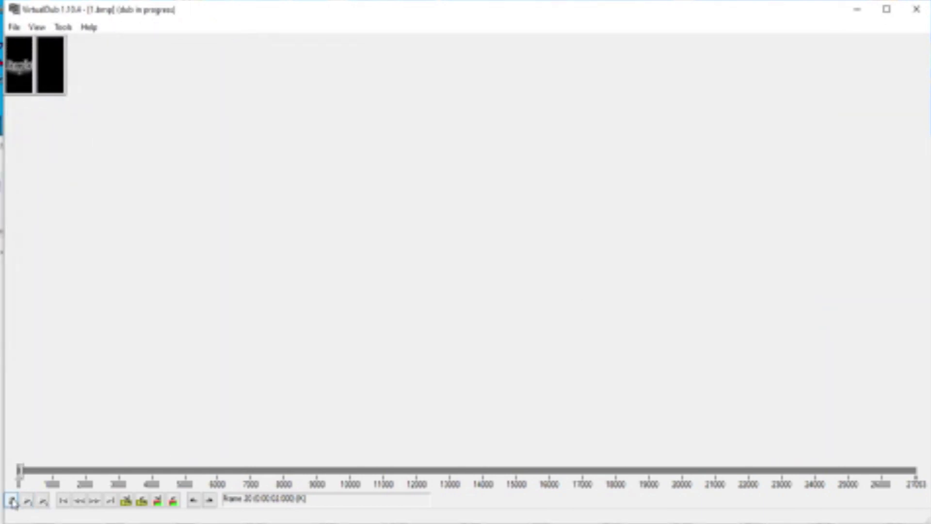
{"action": "left_click", "coordinate": [13, 503]}
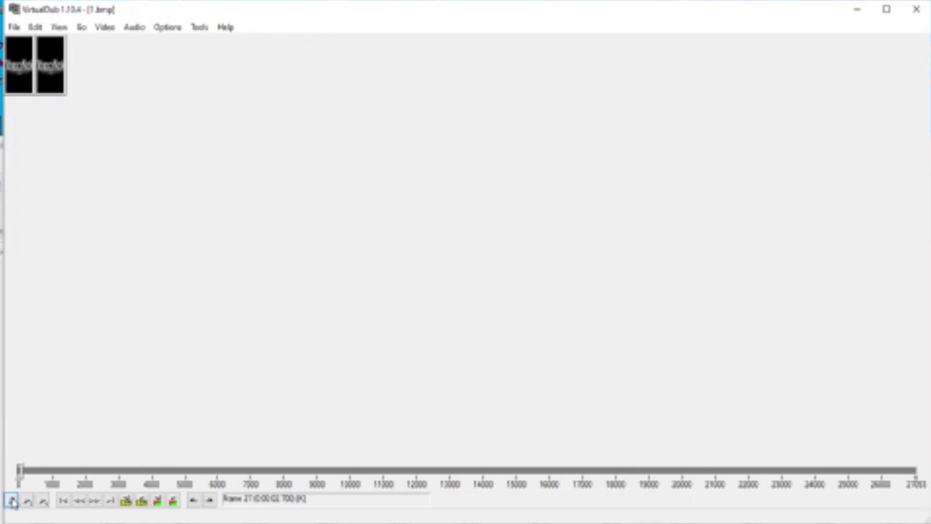
Step: Browse the available video filters and close the Filters window without adding any
{"action": "left_click", "coordinate": [109, 28]}
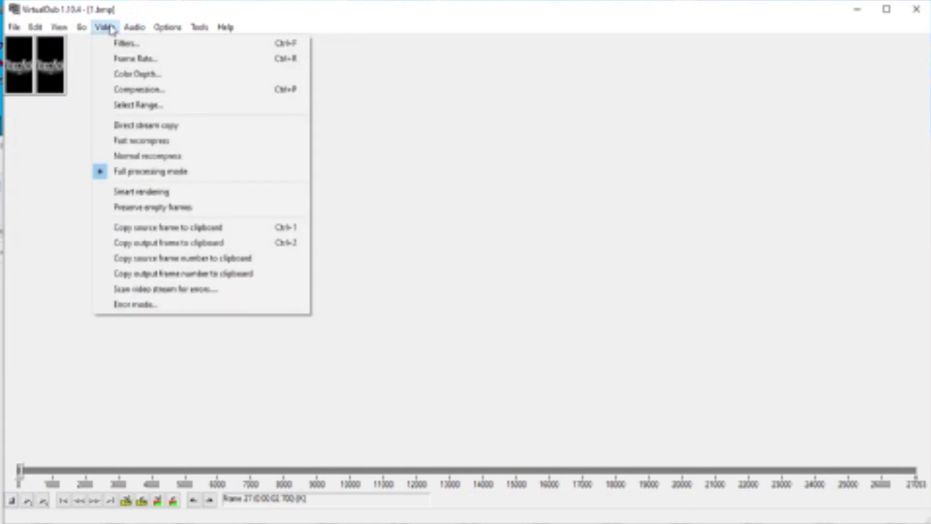
{"action": "mouse_move", "coordinate": [145, 23]}
{"action": "mouse_move", "coordinate": [104, 27]}
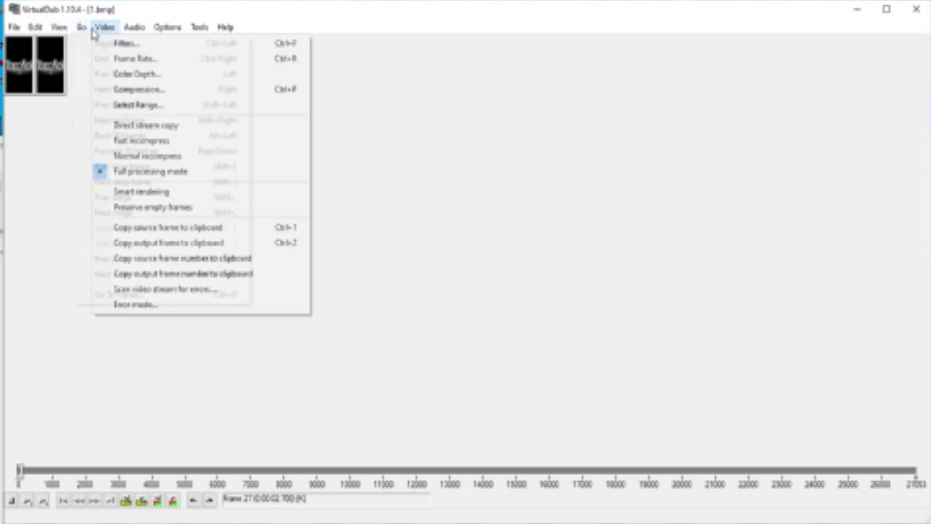
{"action": "left_click", "coordinate": [113, 42]}
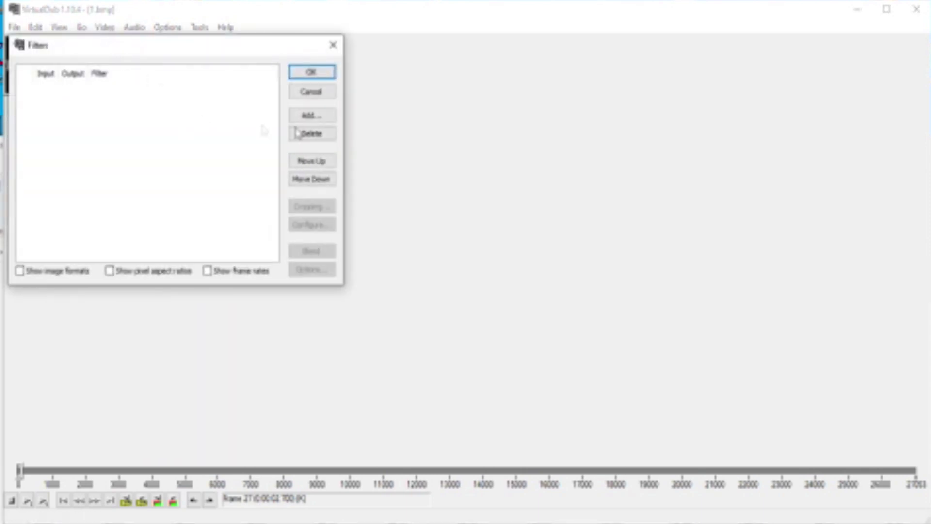
{"action": "left_click", "coordinate": [311, 116]}
{"action": "scroll", "coordinate": [68, 184], "scroll_direction": "down", "scroll_amount": 5}
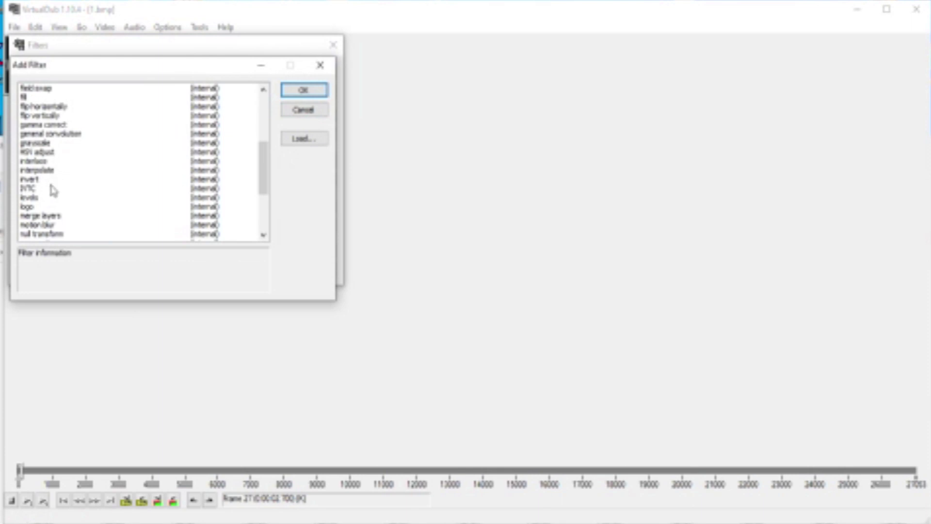
{"action": "scroll", "coordinate": [54, 174], "scroll_direction": "up", "scroll_amount": 2}
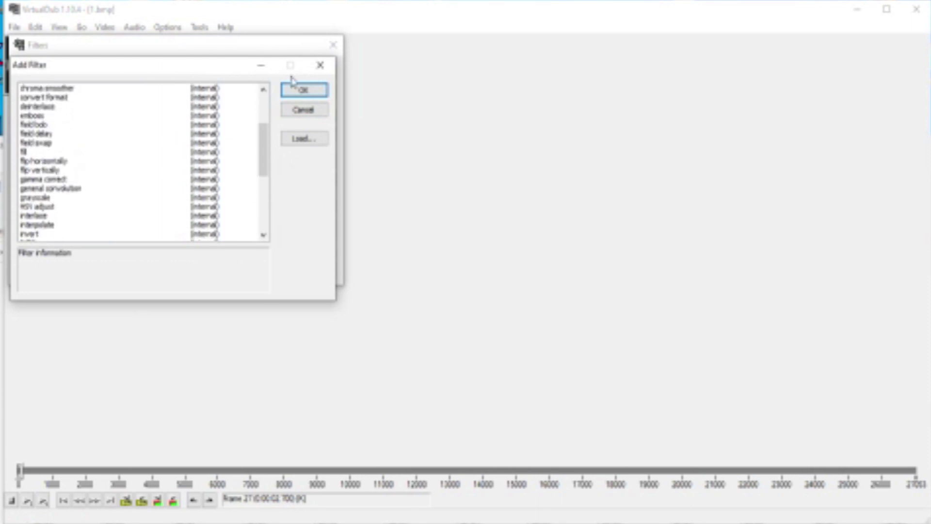
{"action": "left_click", "coordinate": [320, 65]}
{"action": "left_click", "coordinate": [333, 45]}
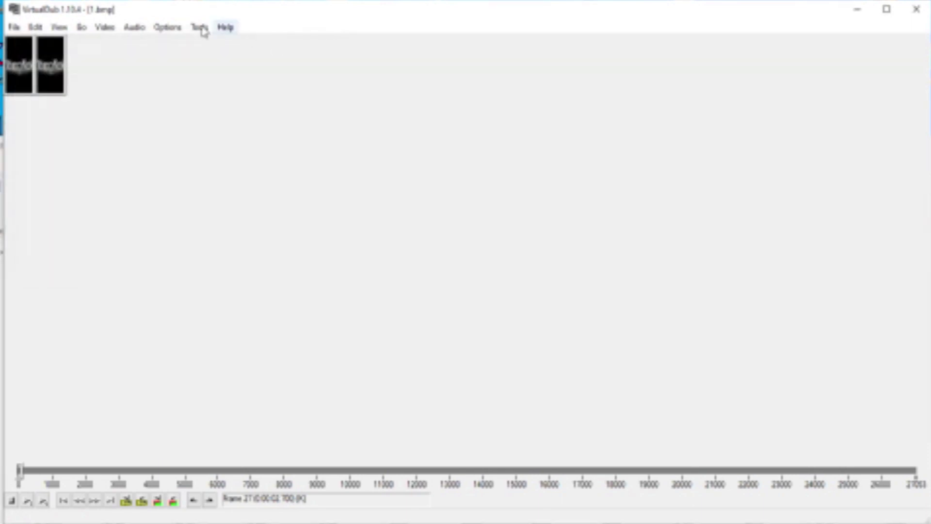
Step: Match video to audio duration at 15.248 fps, return to frame 0, and enlarge the input preview
{"action": "left_click", "coordinate": [104, 27]}
{"action": "left_click", "coordinate": [123, 58]}
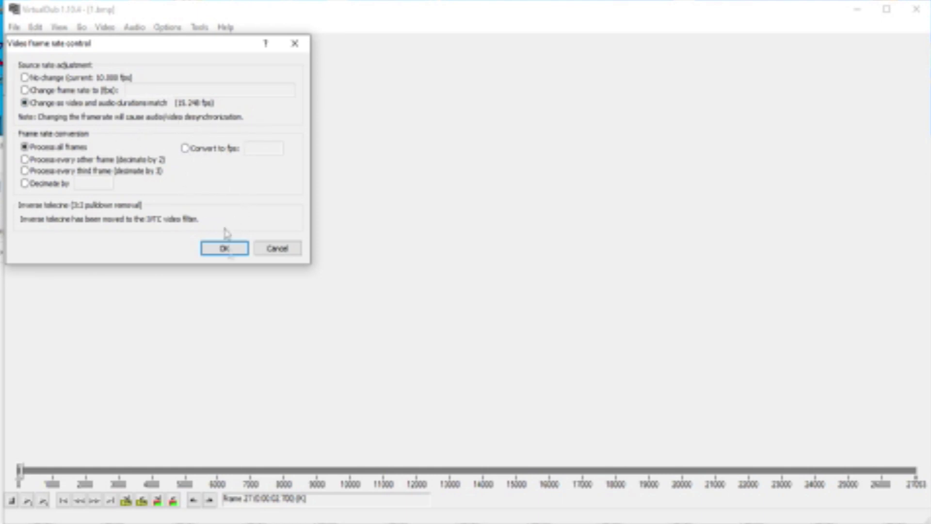
{"action": "left_click", "coordinate": [226, 248]}
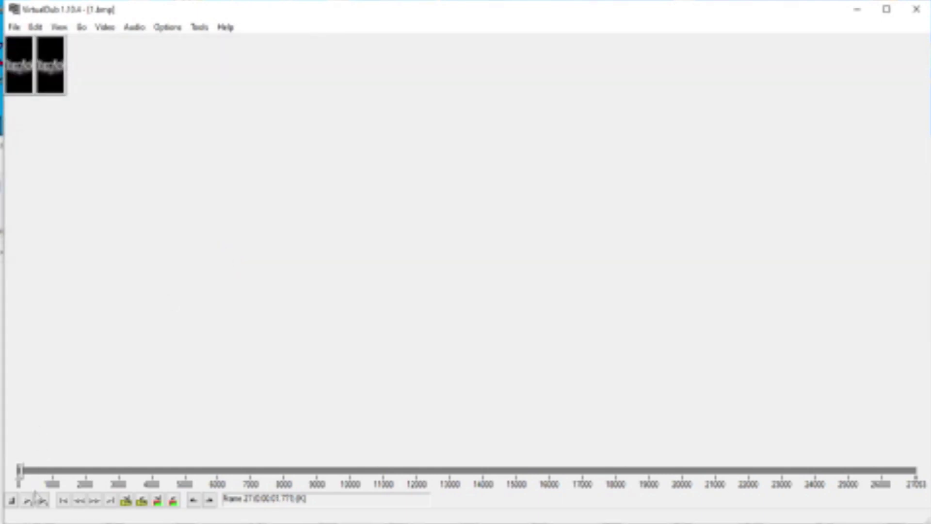
{"action": "left_click_drag", "start_coordinate": [18, 473], "coordinate": [17, 472]}
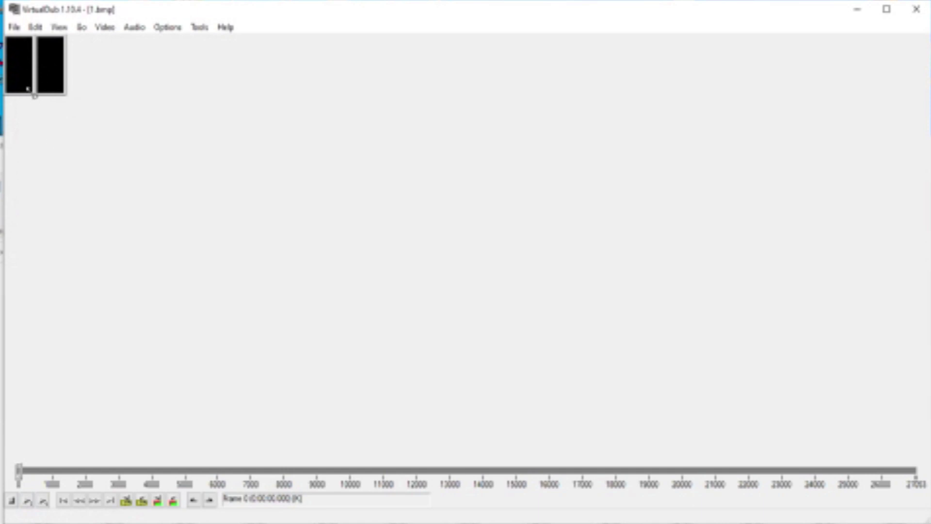
{"action": "left_click_drag", "start_coordinate": [34, 95], "coordinate": [385, 377]}
Step: Play back the video to check the INDEX screen, then stop and return to frame 0
{"action": "left_click", "coordinate": [43, 501]}
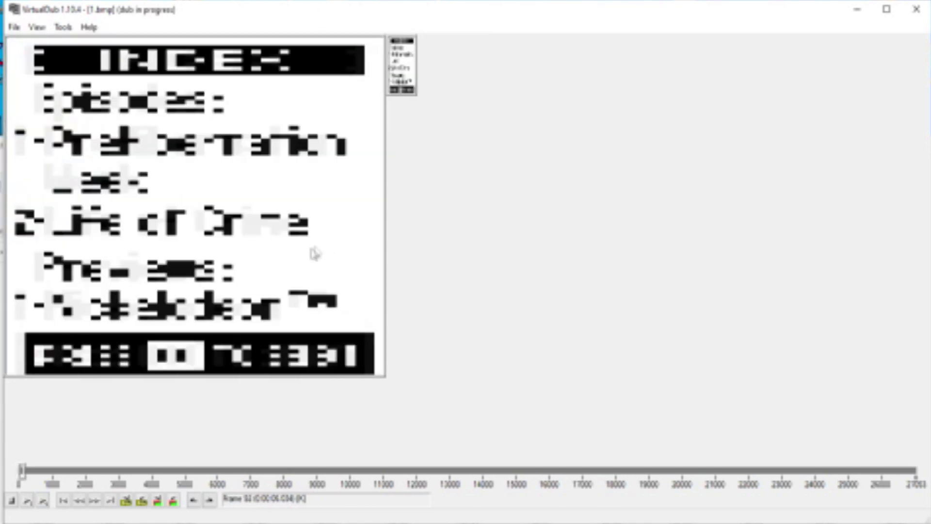
{"action": "left_click", "coordinate": [12, 500]}
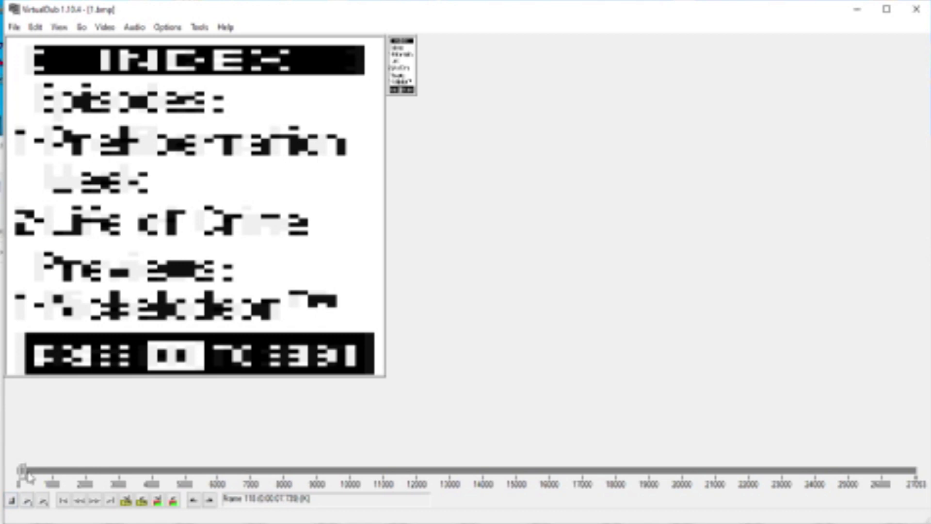
{"action": "mouse_move", "coordinate": [21, 473]}
{"action": "left_mouse_down"}
{"action": "mouse_move", "coordinate": [52, 470]}
{"action": "mouse_move", "coordinate": [17, 470]}
{"action": "left_mouse_up"}
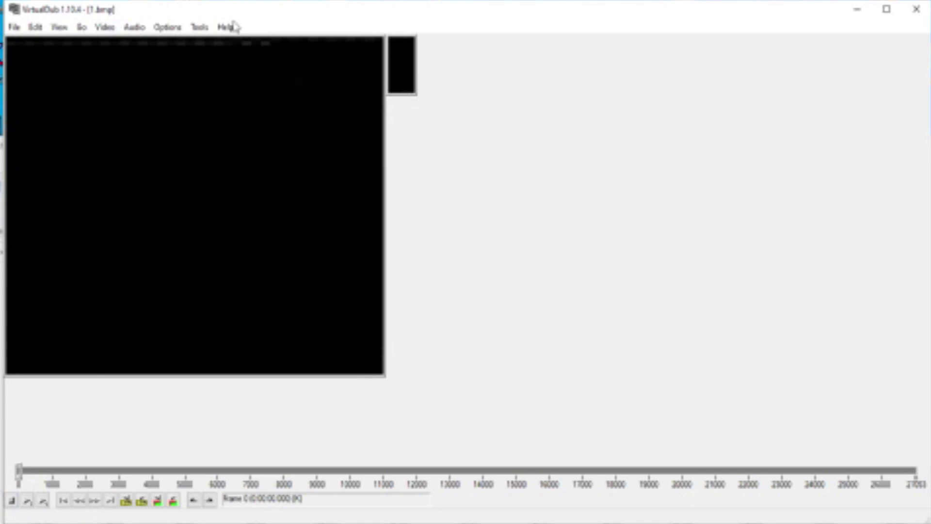
Step: Check the File menu without choosing anything and move the VirtualDub window left
{"action": "left_click", "coordinate": [14, 27]}
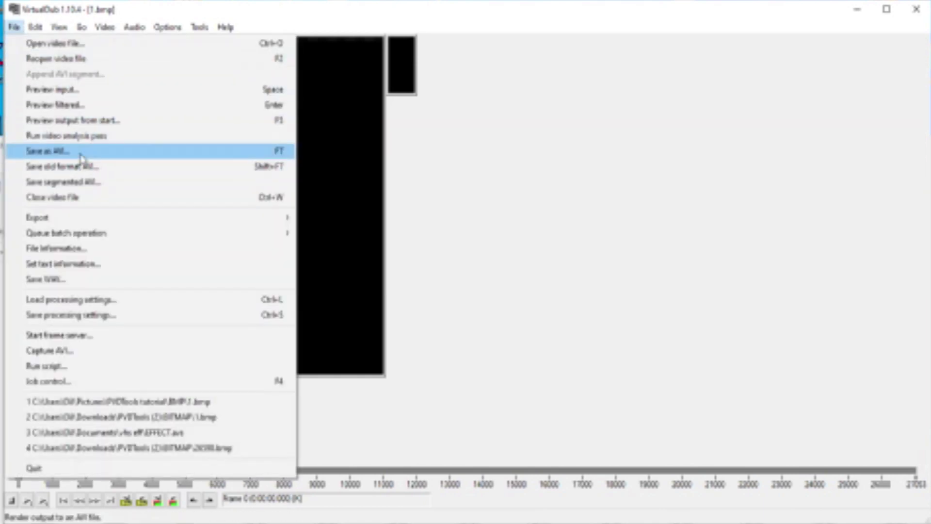
{"action": "left_click", "coordinate": [873, 236]}
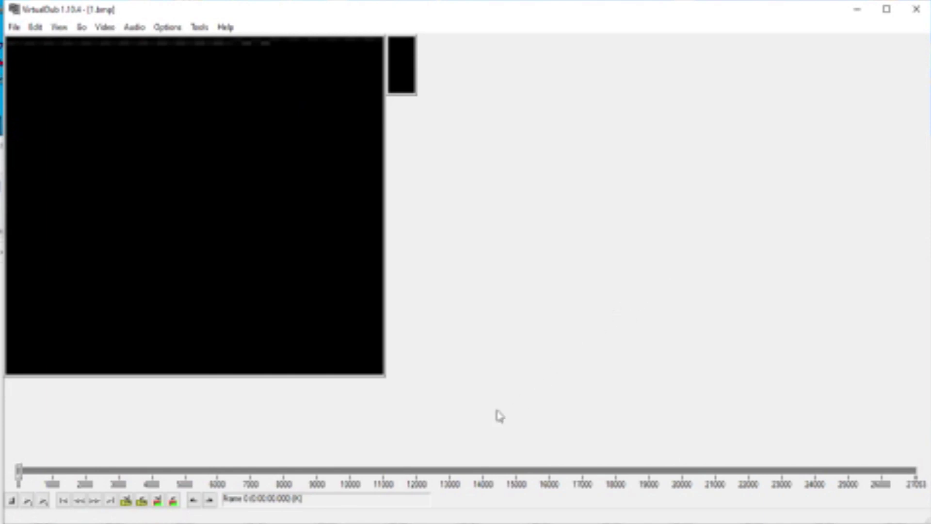
{"action": "left_click_drag", "start_coordinate": [576, 11], "coordinate": [509, 3]}
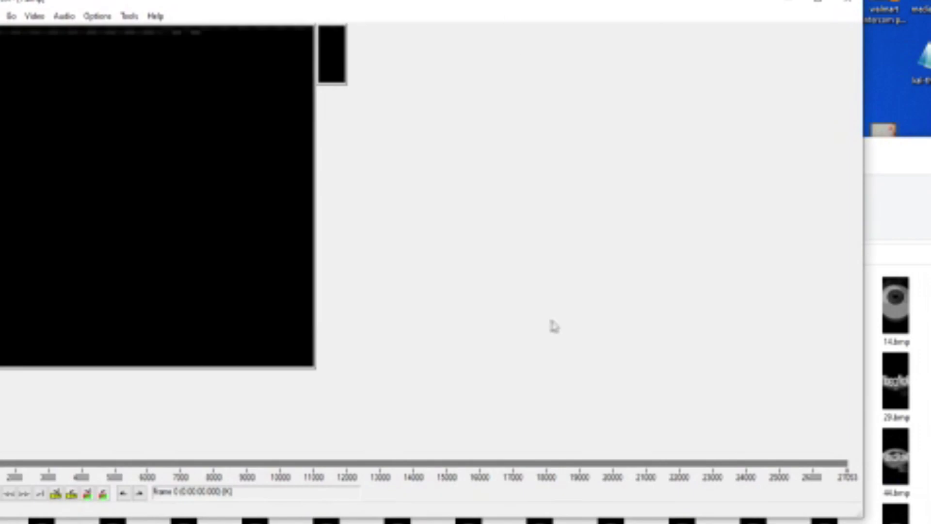